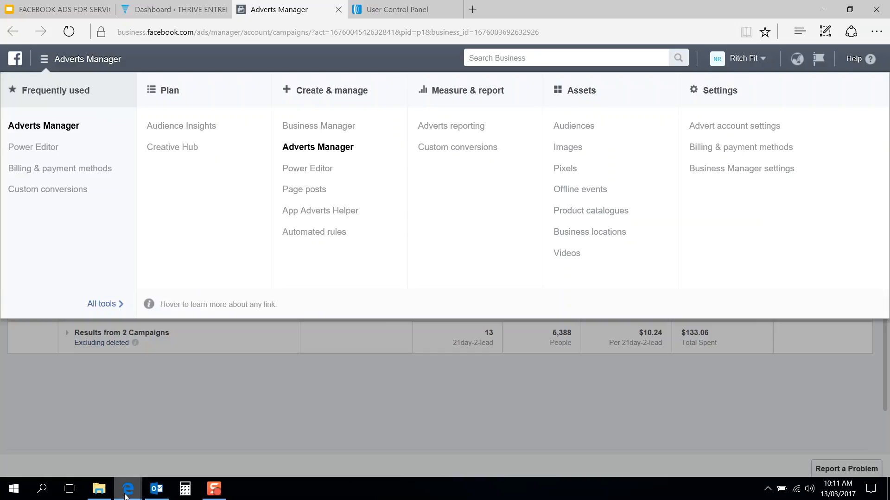
Step: Switch to the Google Slides presentation in full screen and advance to the Power Editor overview slide
mouse_move(126, 497)
click(181, 440)
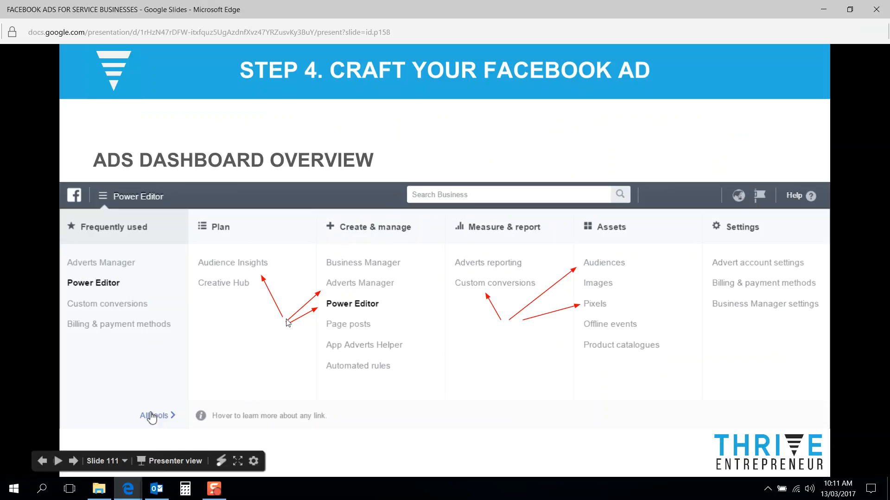
click(237, 461)
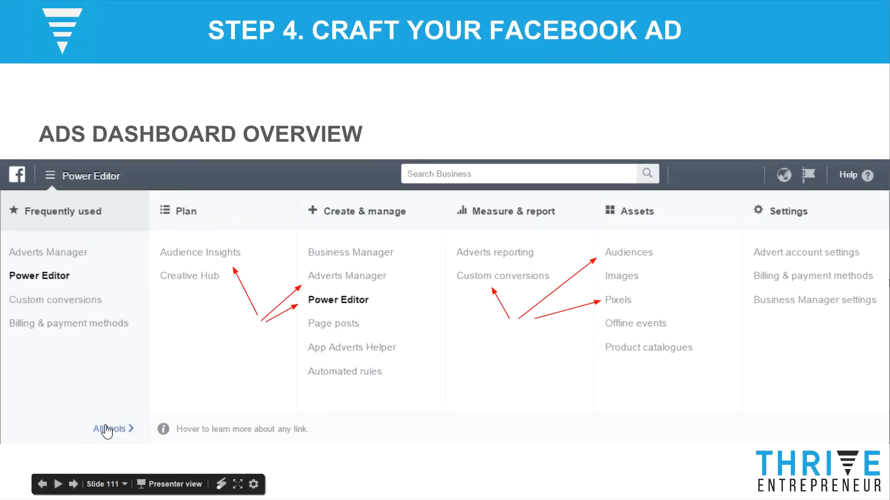
click(638, 251)
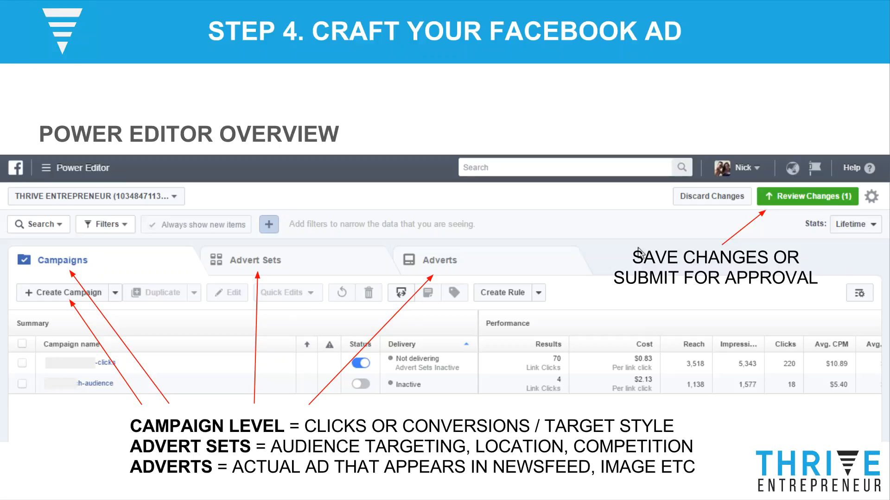
Step: Leave the full-screen slides, switch to the Facebook Adverts Manager window and open Power Editor
key(Escape)
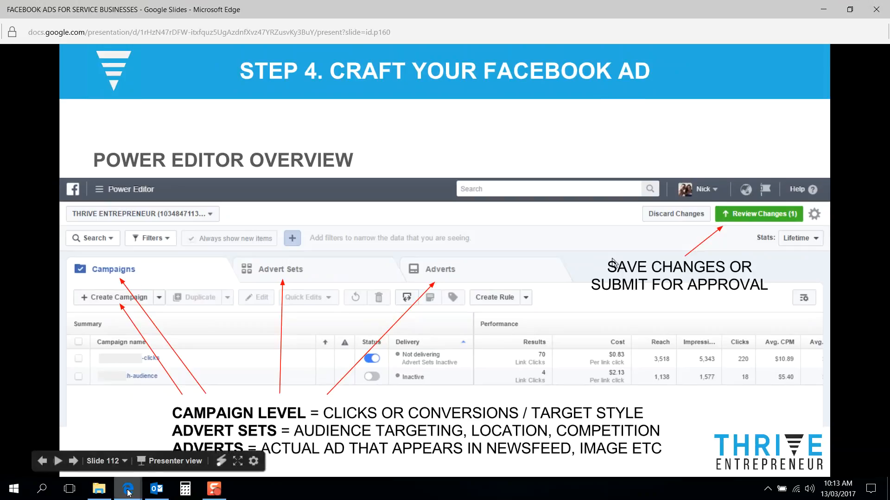
mouse_move(129, 490)
click(63, 437)
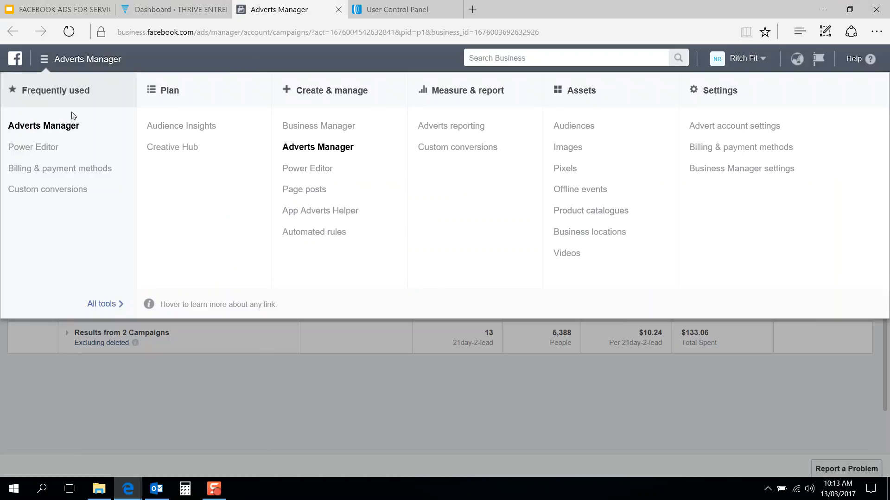
click(52, 147)
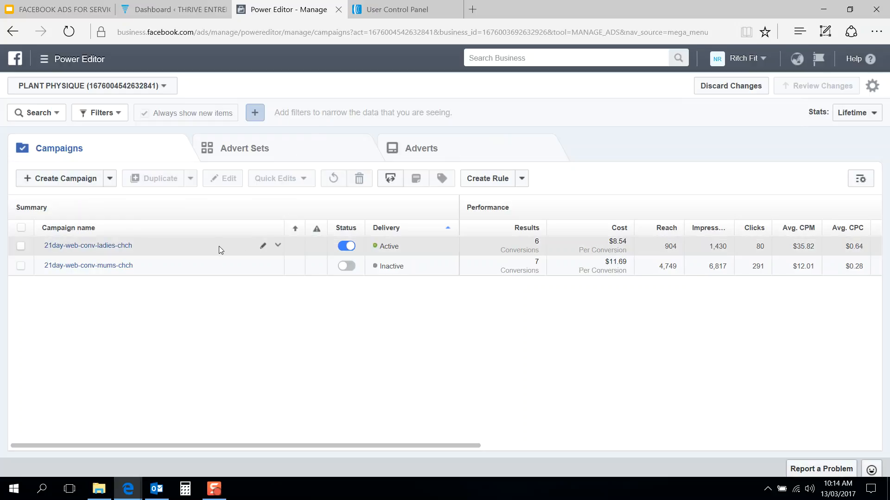
Step: Open the 21day-web-conv-ladies-chch campaign for editing
click(277, 245)
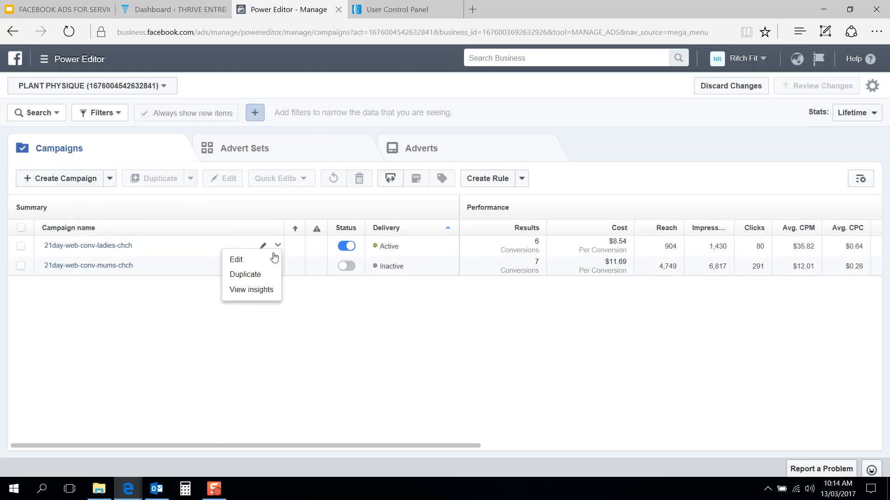
click(254, 259)
click(22, 247)
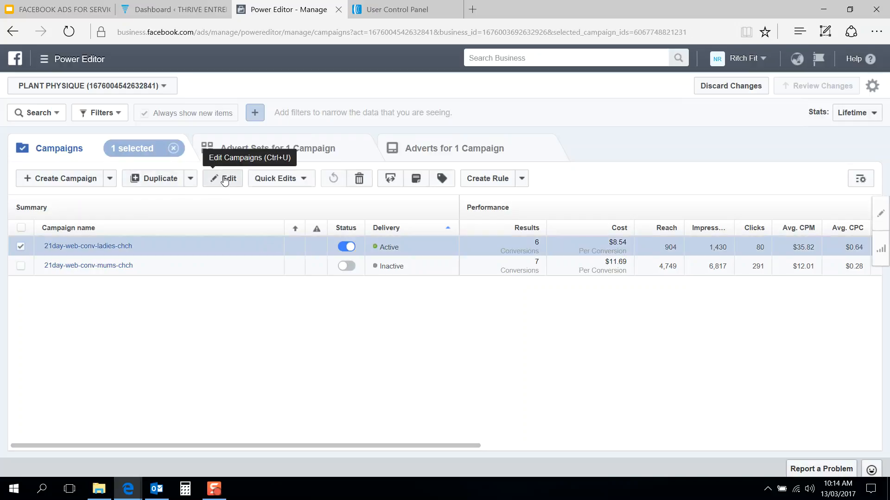
click(224, 181)
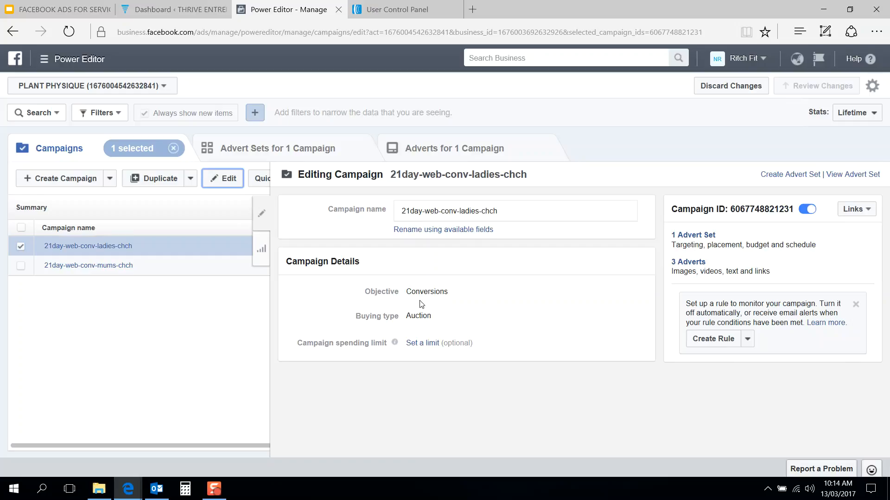
Step: Examine the buying type and objective in the ladies campaign's details, and deselect the campaign
drag(355, 316, 436, 314)
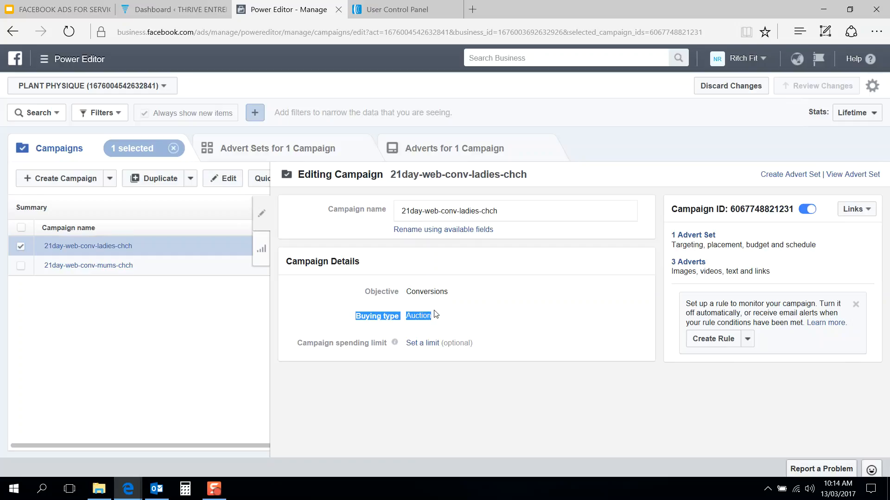
click(435, 315)
drag(366, 291, 440, 289)
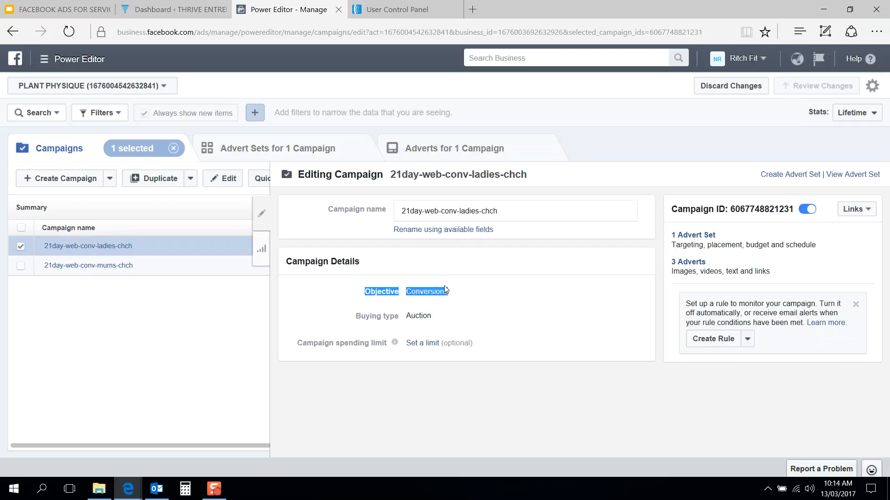
click(387, 289)
drag(367, 291, 443, 289)
click(443, 289)
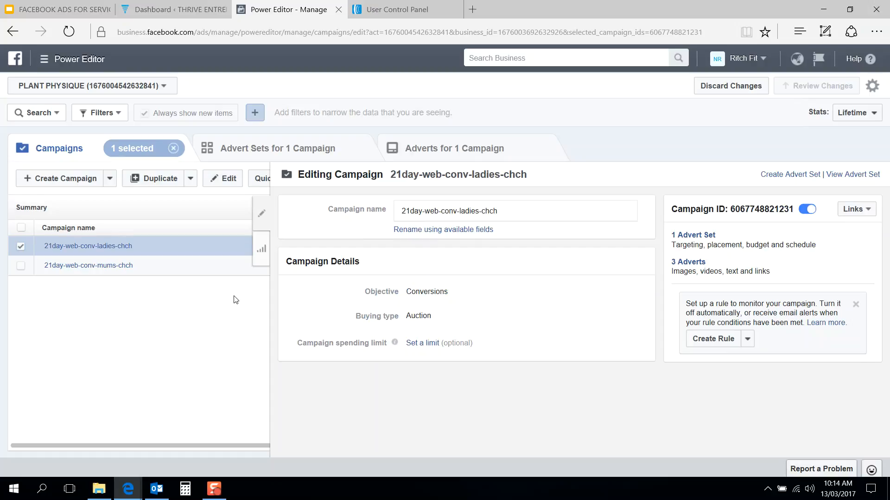
click(21, 247)
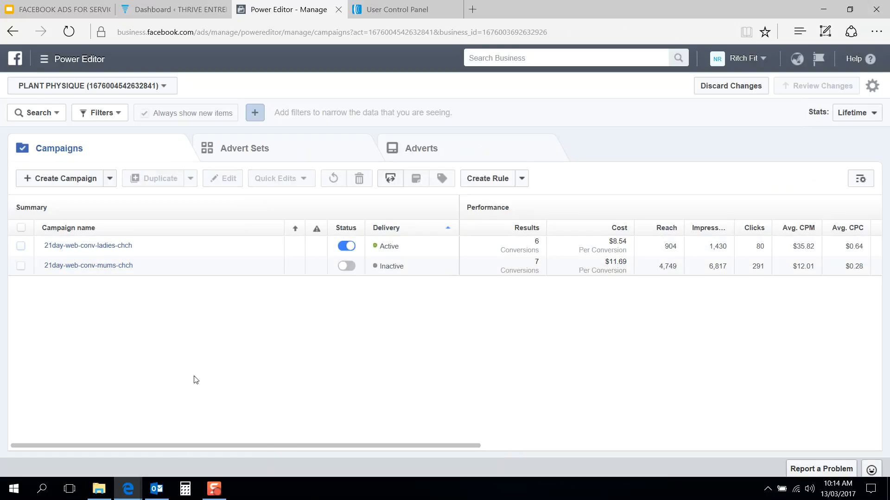
Step: View the account's advert sets and its adverts
mouse_move(138, 495)
click(285, 151)
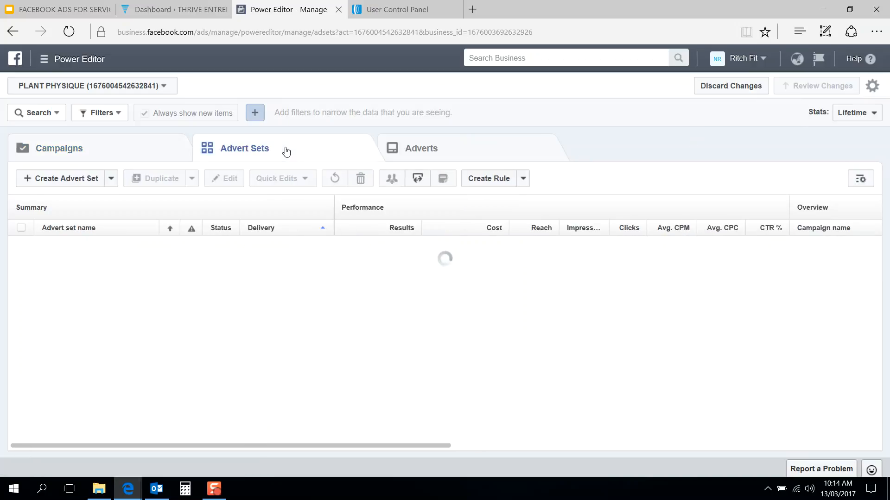
click(436, 148)
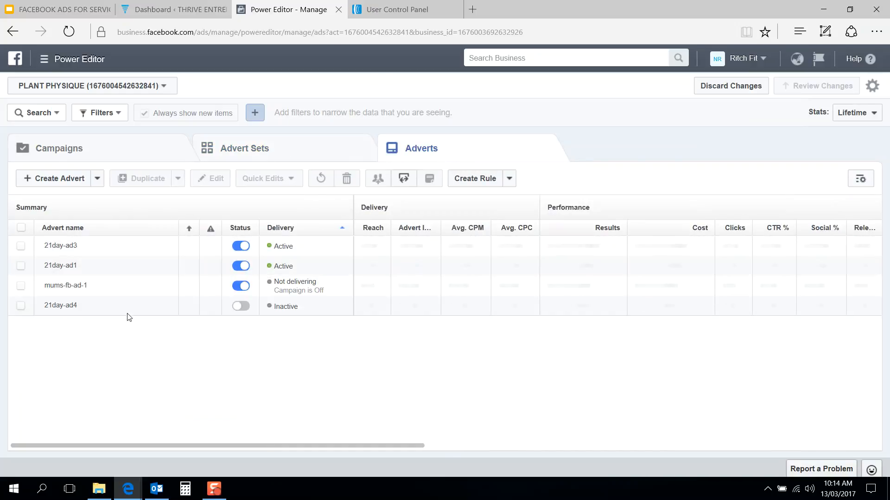
Step: View only the adverts belonging to the 21day-web-conv-mums-chch campaign, and clear the campaign selection
click(106, 146)
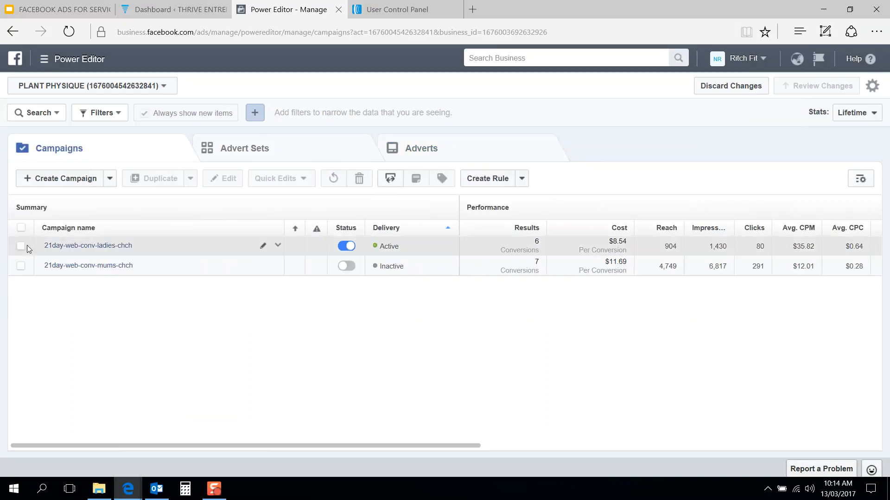
click(21, 267)
click(430, 152)
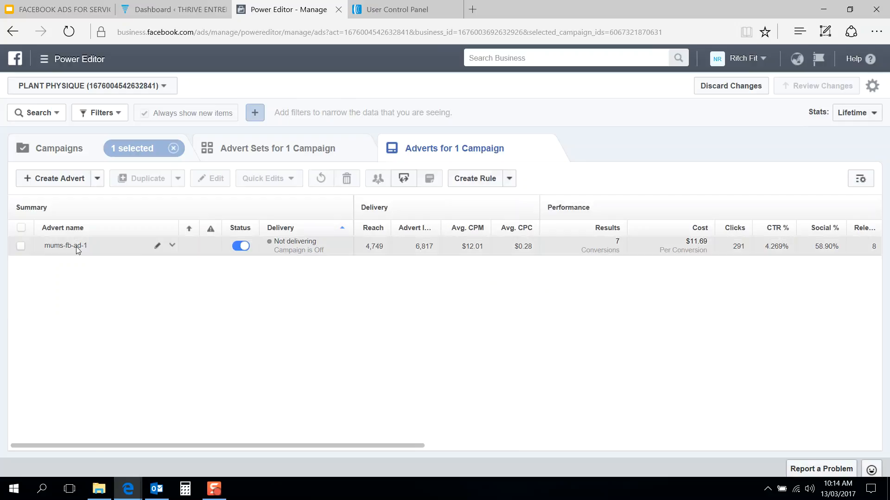
click(78, 149)
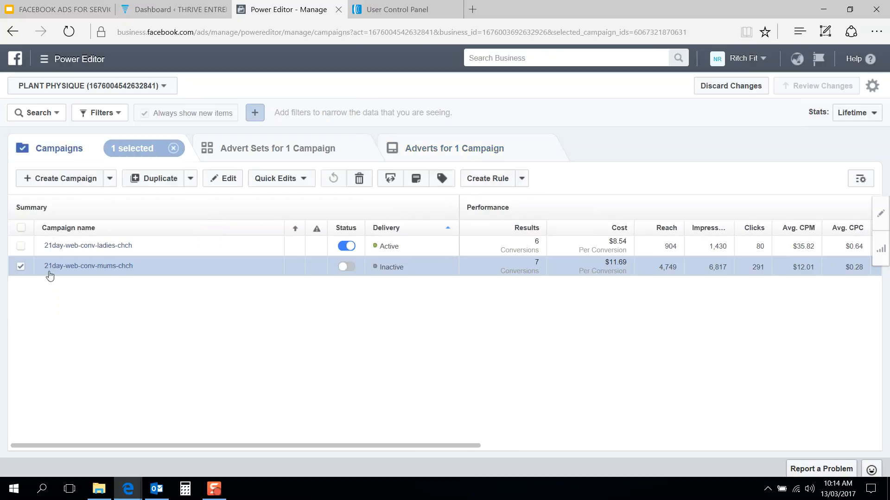
click(21, 268)
Step: Switch to the Google Slides presentation and show the Power Editor overview slide in full screen
mouse_move(128, 489)
click(197, 443)
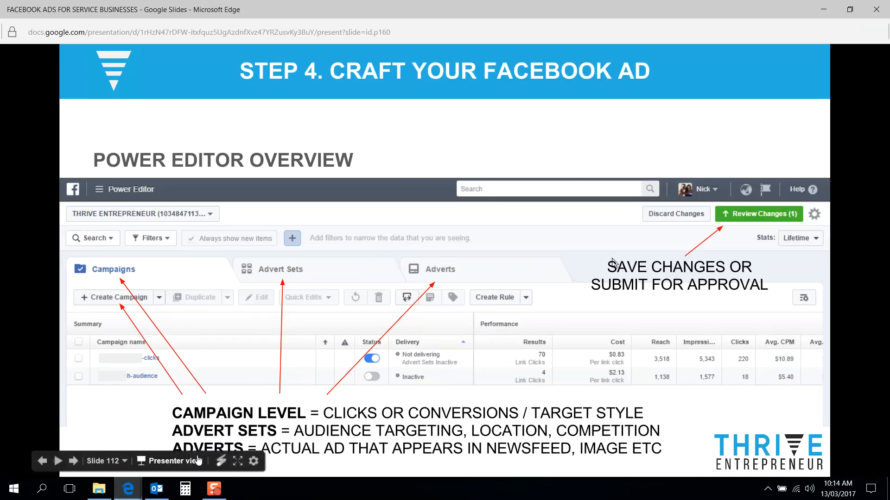
click(237, 462)
key(Right)
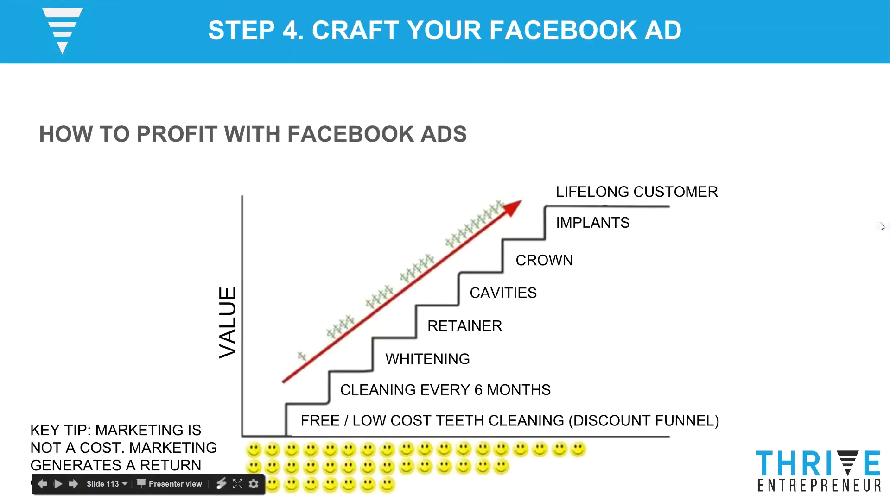
key(Left)
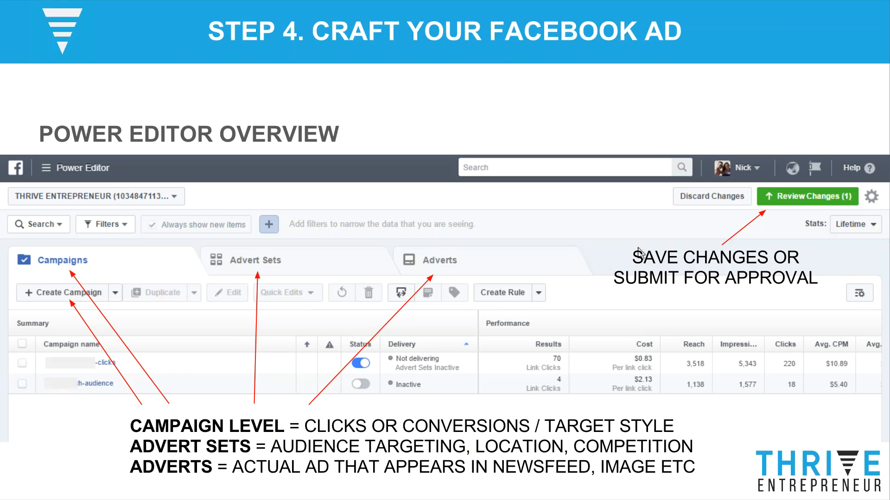
Step: Look through the neighbouring slides on ad copy and the ads dashboard, and return to the Power Editor overview slide
key(Right)
key(Right)
key(Right)
key(Right)
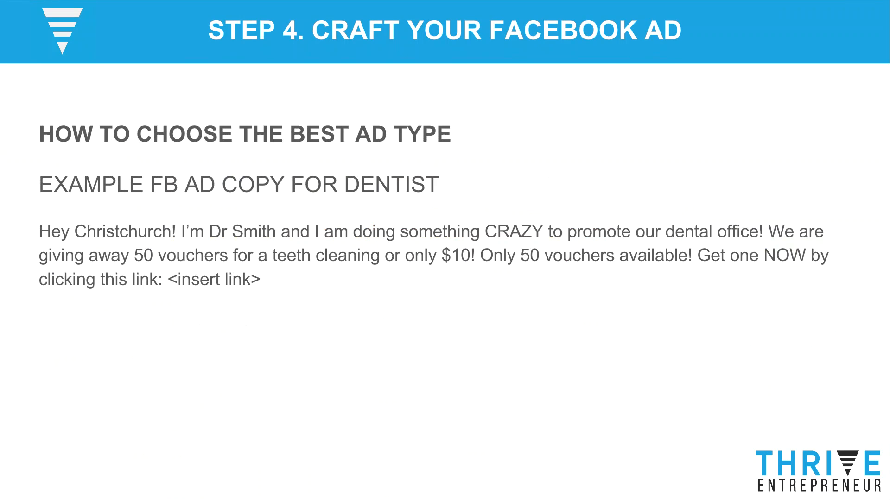
key(Right)
key(Left)
key(Left)
key(Left)
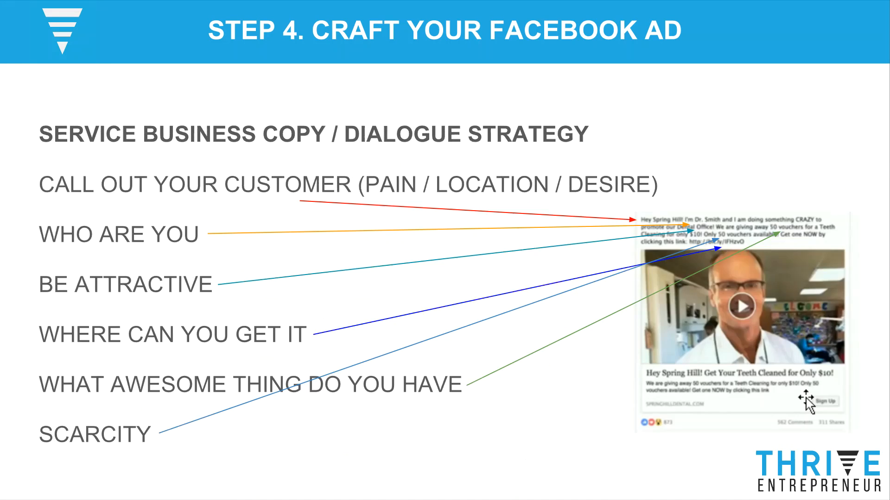
key(Left)
key(Left)
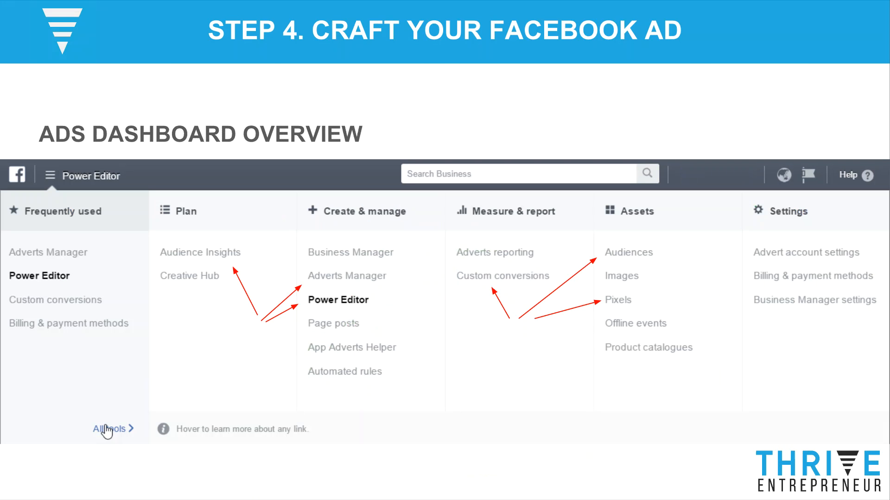
key(Left)
key(Right)
key(Right)
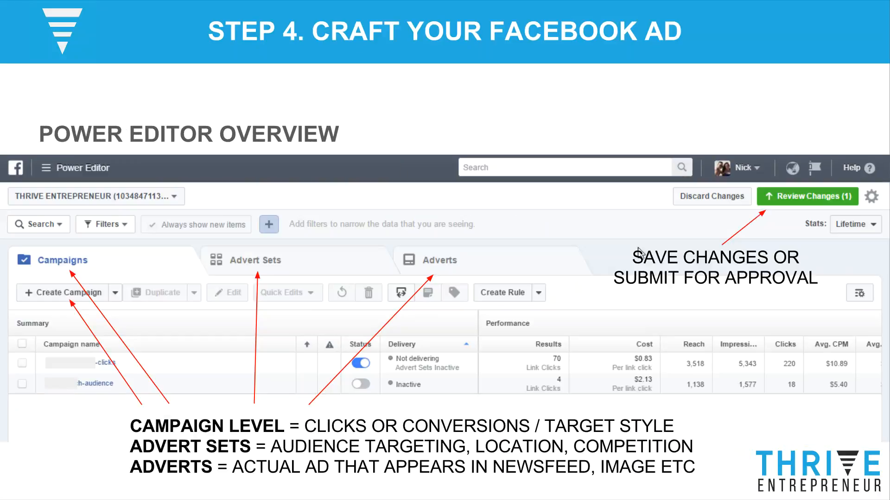
key(Right)
key(Left)
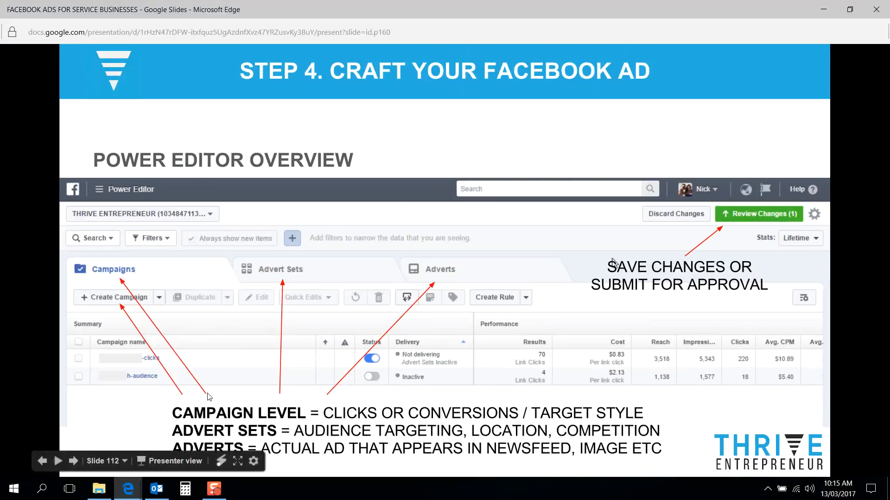
Step: Switch to the Power Editor window and start a new campaign named Thrive-Test-Campaign
mouse_move(127, 490)
click(99, 453)
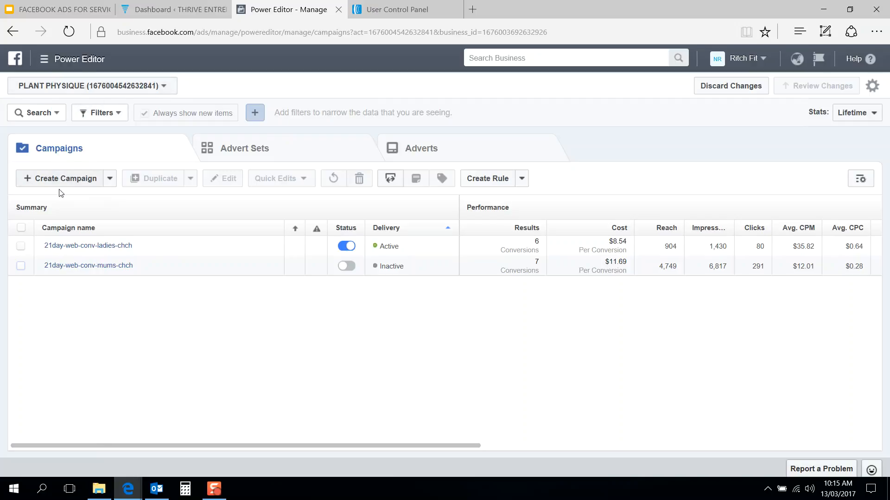
click(73, 183)
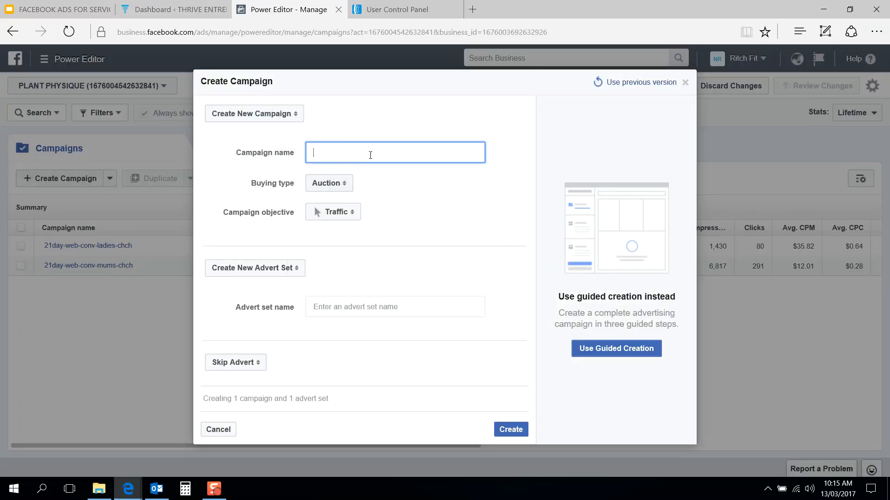
text(Thrive-Test-Campaign)
Step: Examine the available buying types and campaign objectives for the new campaign, including Conversions and Traffic
click(342, 184)
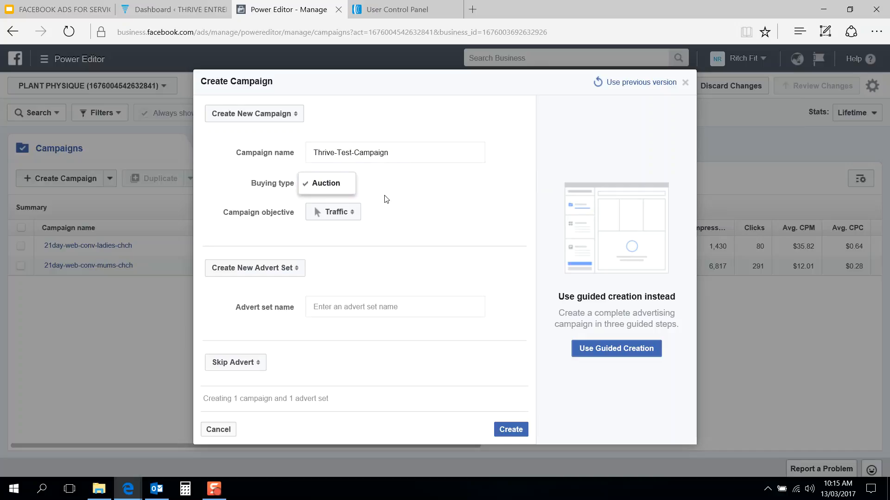
click(404, 202)
click(349, 210)
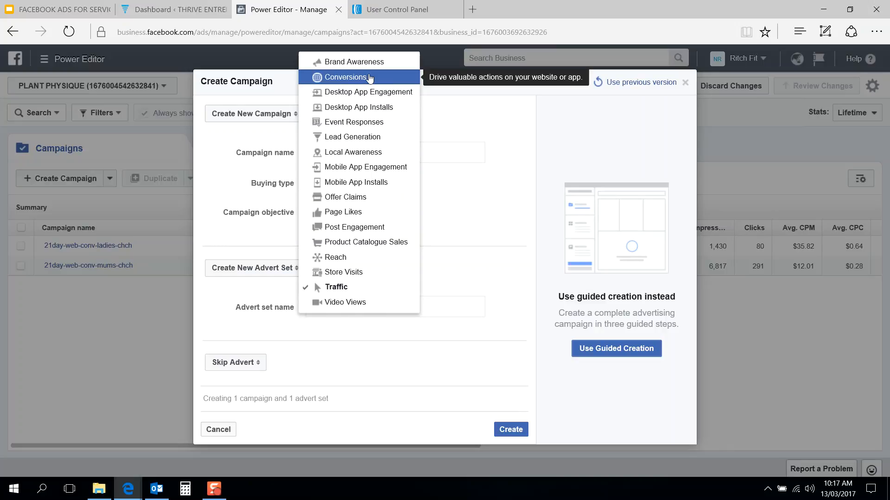
click(502, 209)
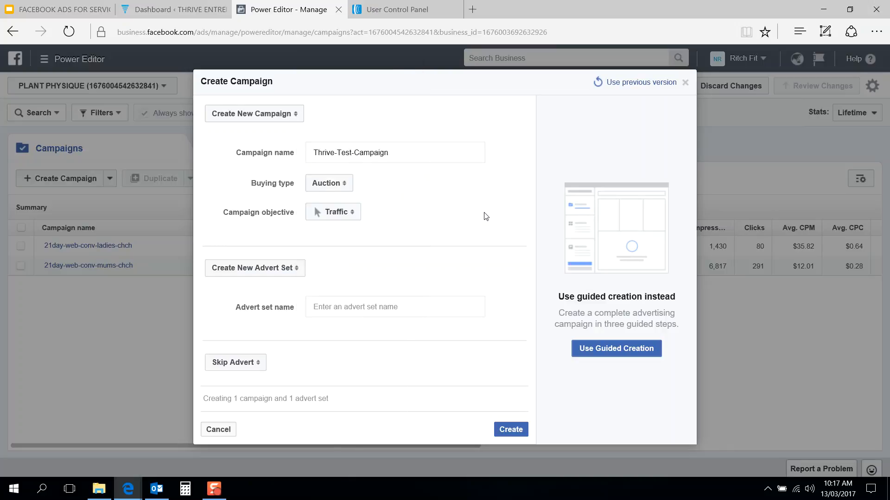
click(348, 213)
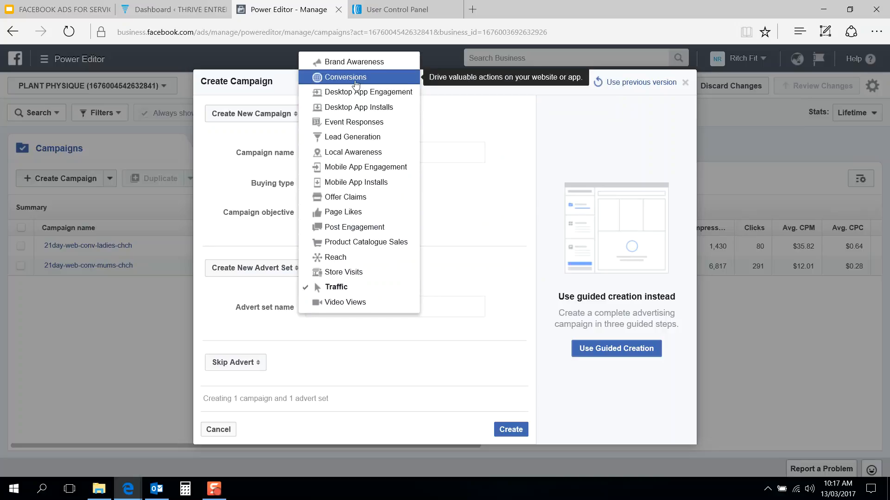
click(496, 197)
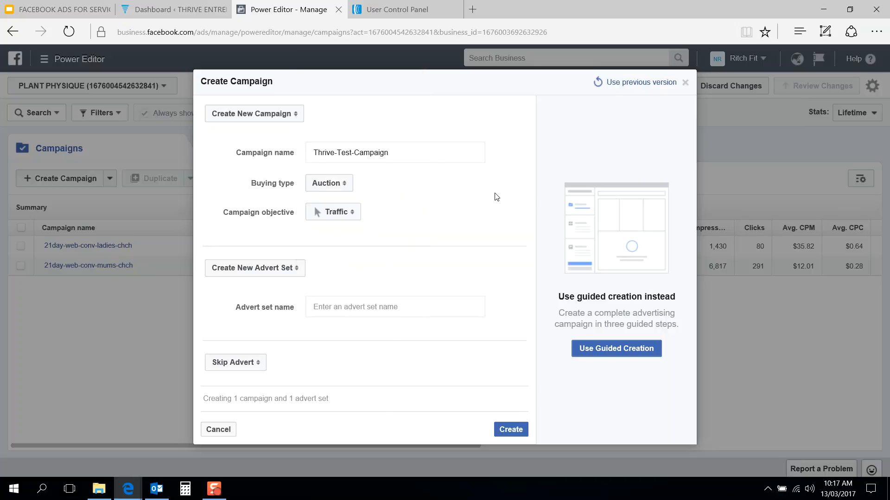
click(353, 212)
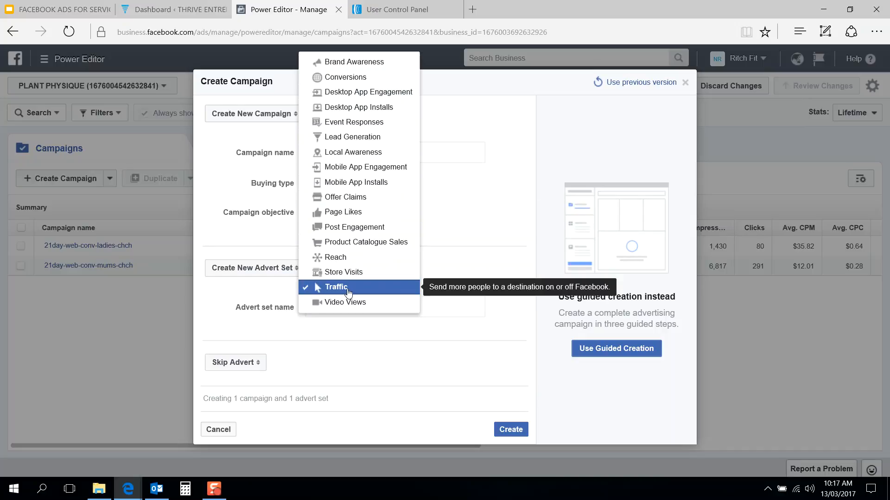
click(495, 250)
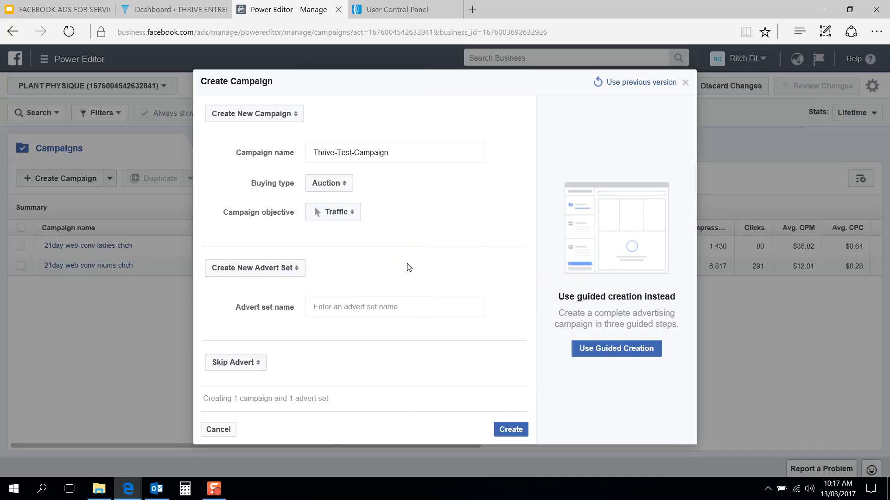
Step: Name the new advert set Audience-Test-1
click(395, 309)
text(Audie)
key(BackSpace)
key(BackSpace)
key(BackSpace)
key(BackSpace)
key(BackSpace)
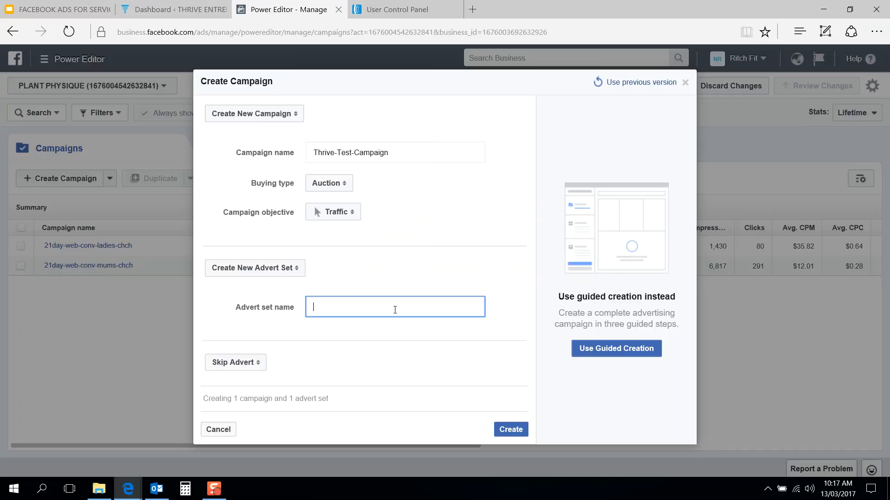
text(Audience-Test-1)
Step: Check the advert creation options, keep Skip Advert, and create the campaign with its advert set
click(253, 365)
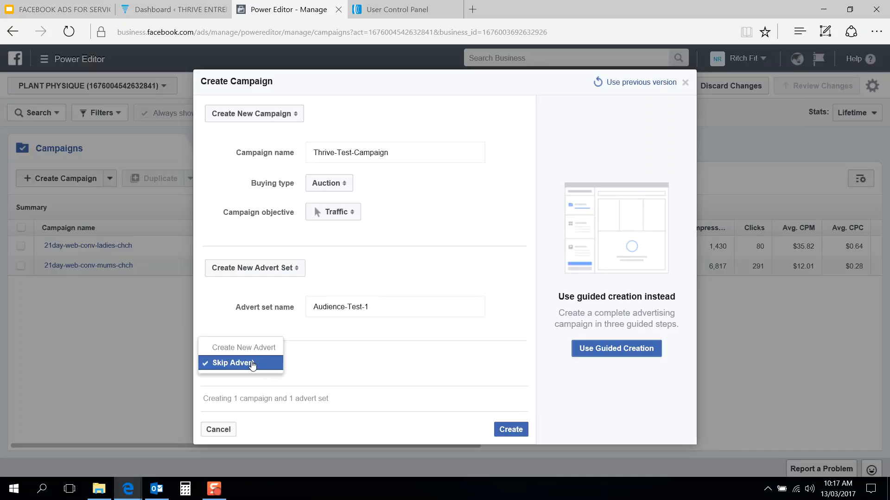
click(257, 358)
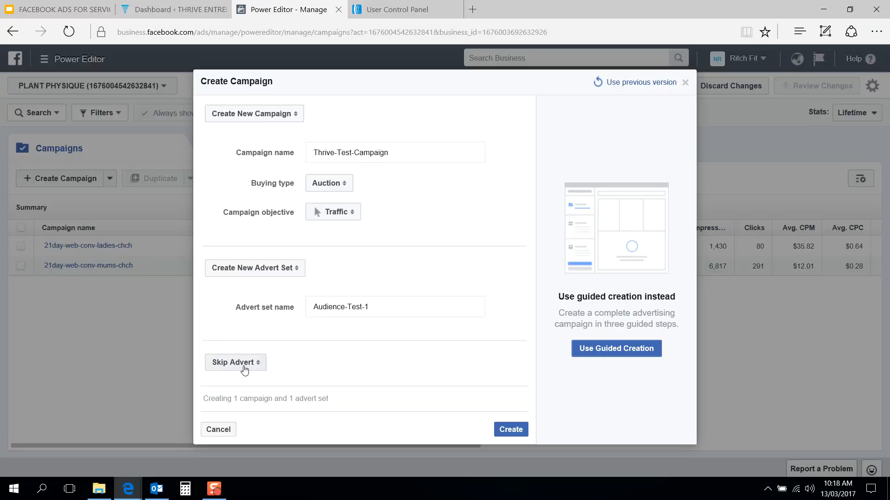
click(258, 362)
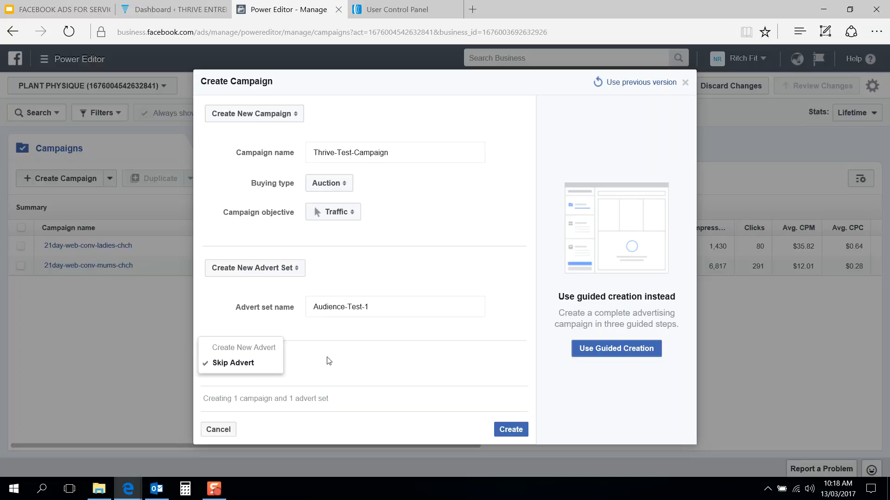
click(351, 363)
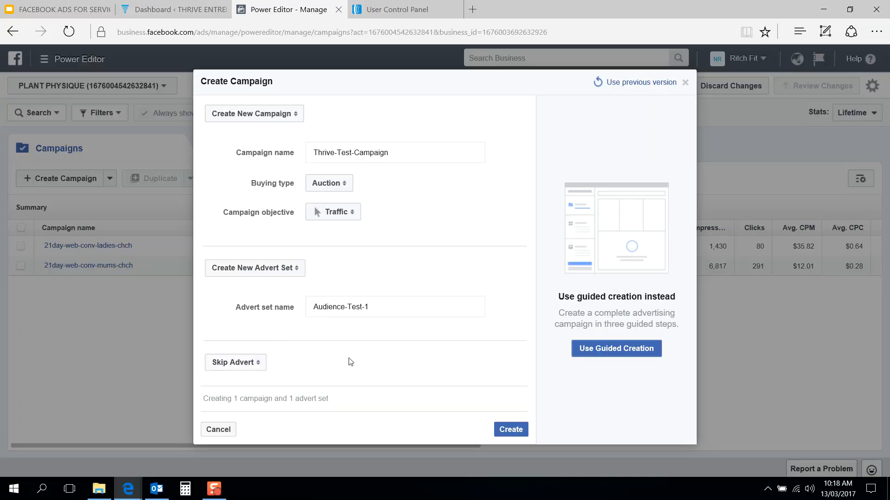
click(517, 431)
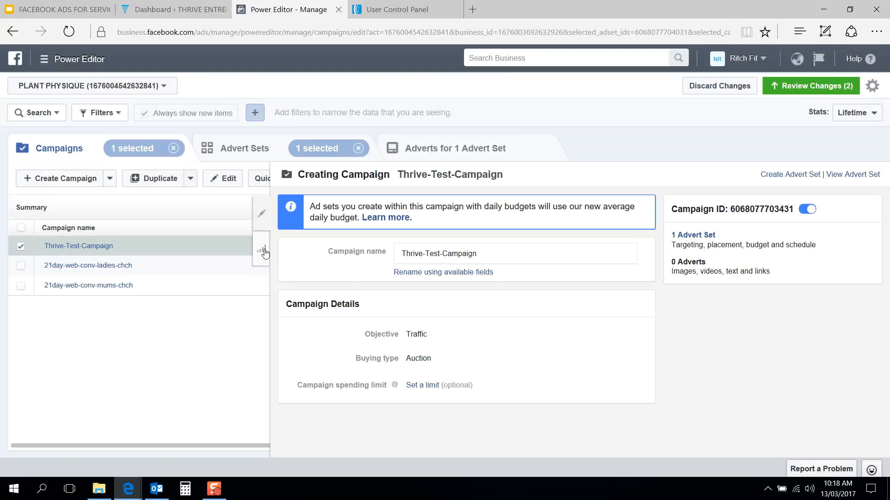
Step: Open the Audience-Test-1 advert set for editing and look through its traffic, budget, schedule and audience settings
click(246, 154)
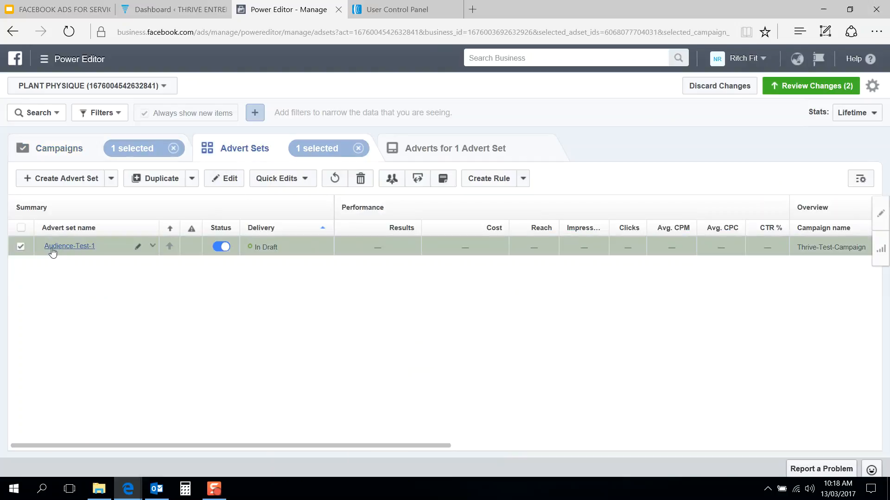
click(231, 182)
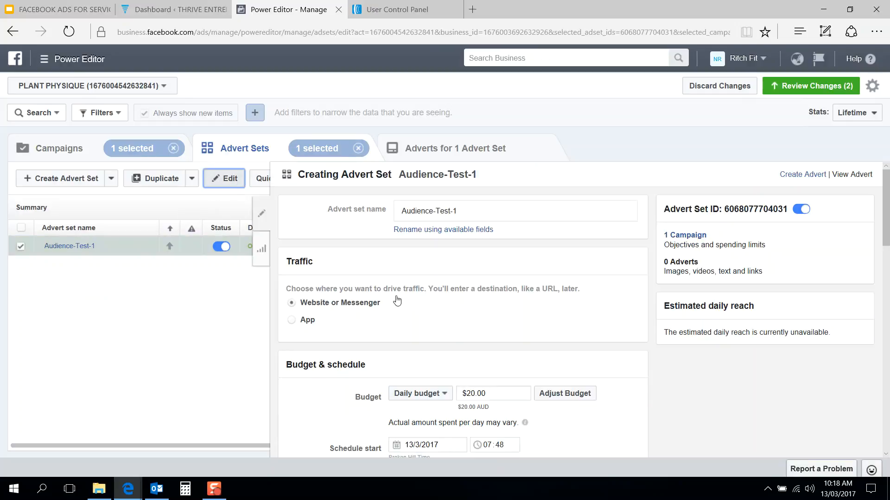
scroll(373, 341, down, 5)
scroll(373, 341, down, 10)
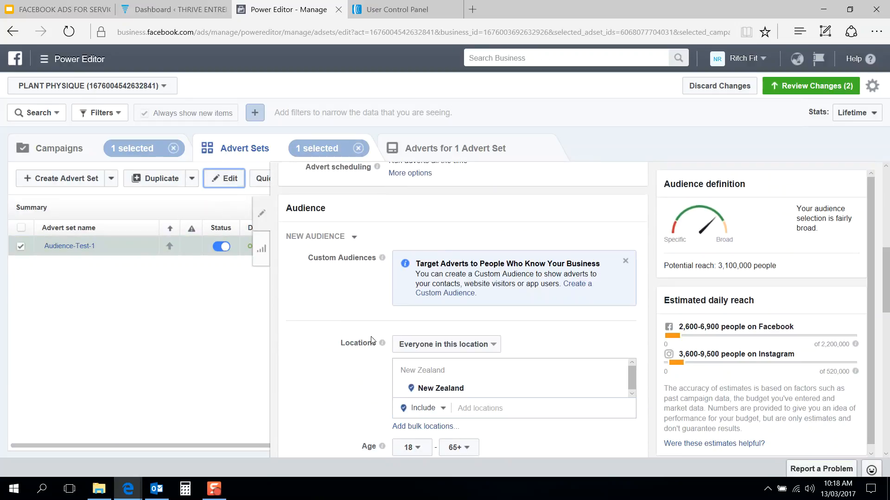
scroll(372, 341, down, 3)
scroll(373, 341, up, 12)
scroll(374, 340, up, 5)
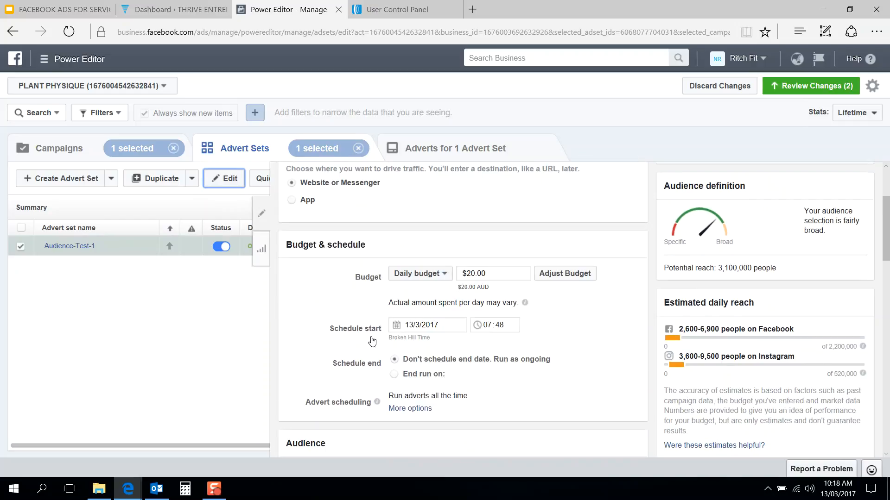
scroll(372, 341, down, 3)
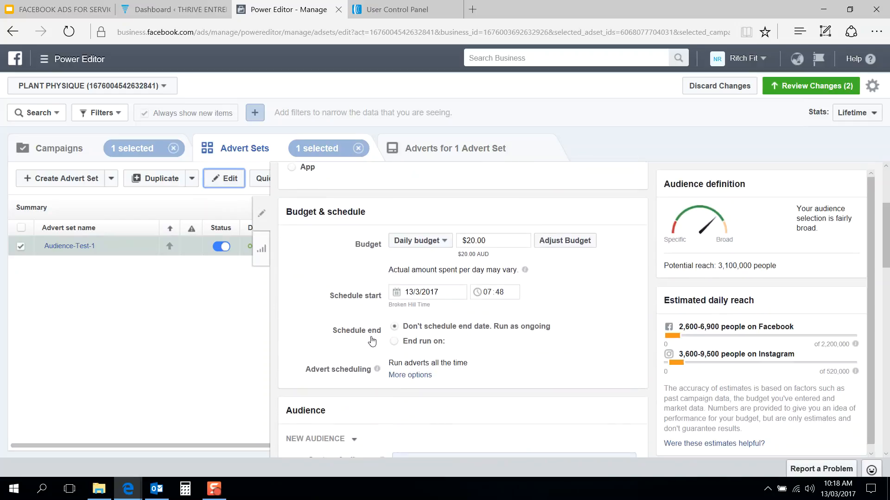
scroll(371, 342, up, 3)
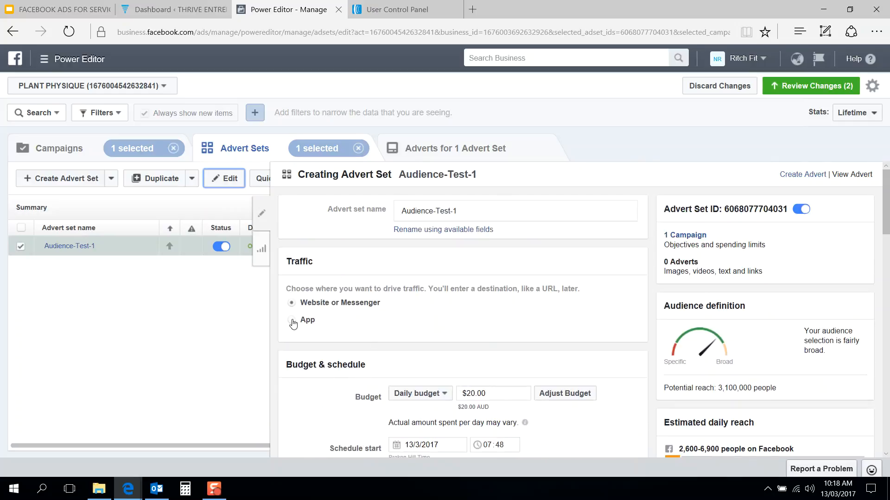
Step: Set the advert set's daily budget to $5.00
scroll(370, 334, down, 1)
scroll(370, 334, down, 3)
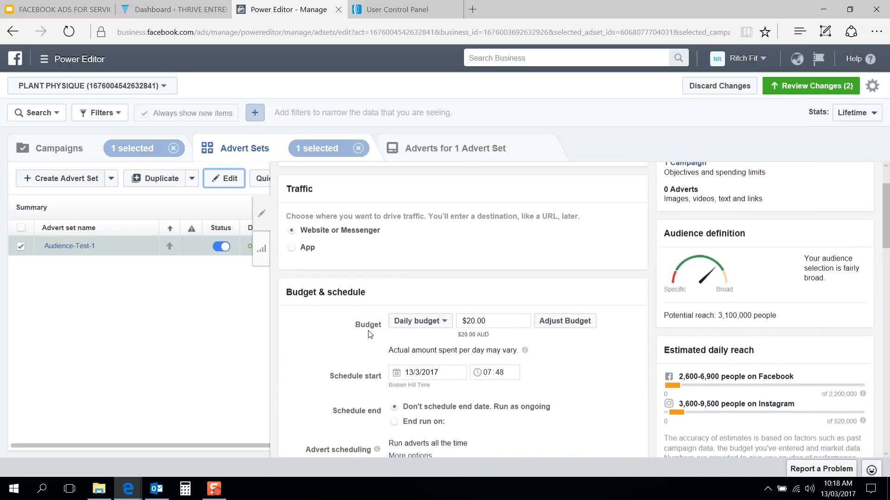
scroll(370, 335, down, 3)
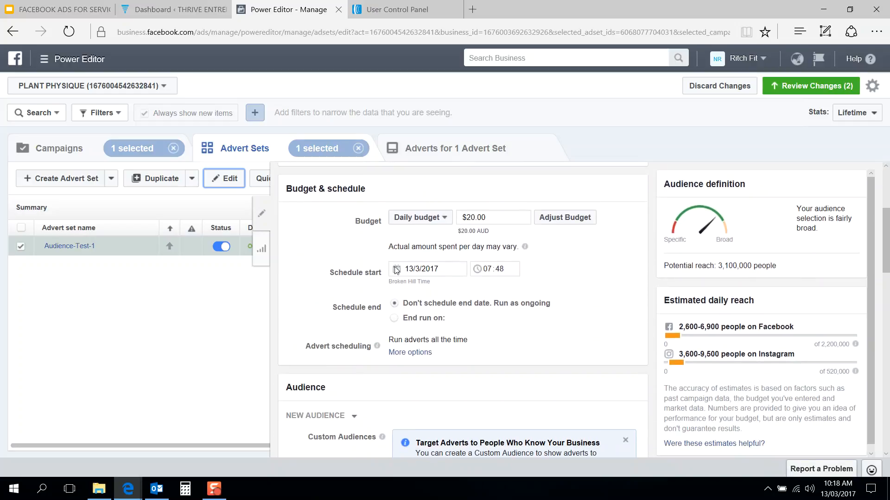
click(474, 219)
key(BackSpace)
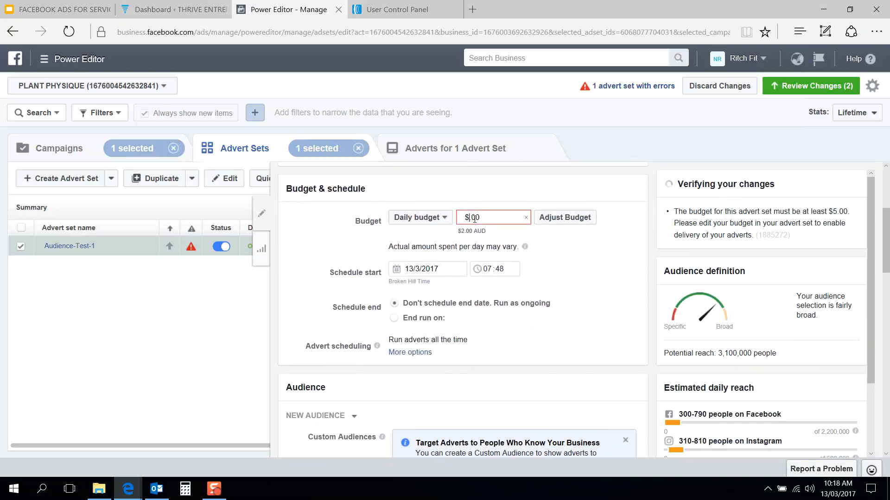
text(5)
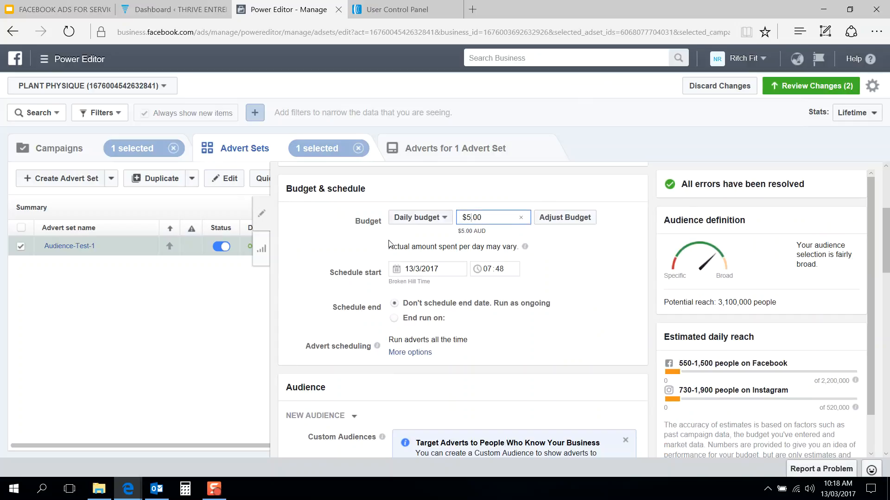
click(323, 258)
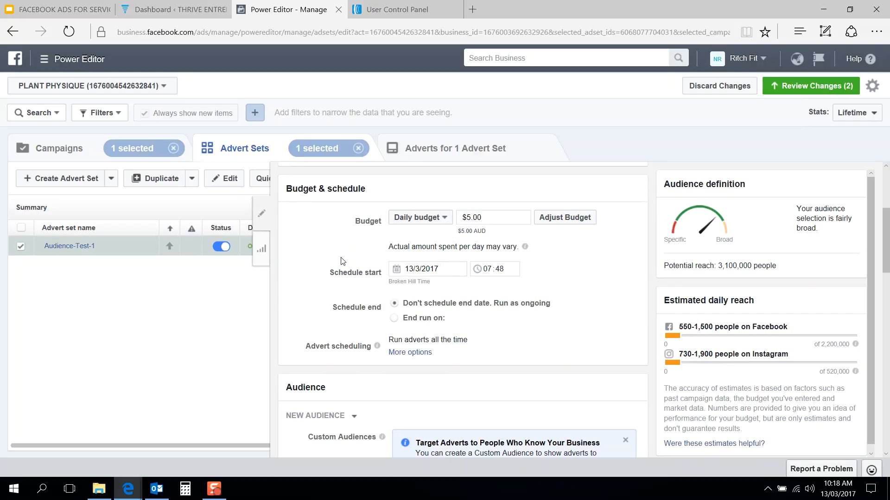
Step: Examine the schedule options, the Custom Audiences explanation and the list of saved target audiences
scroll(343, 262, down, 1)
scroll(343, 262, up, 1)
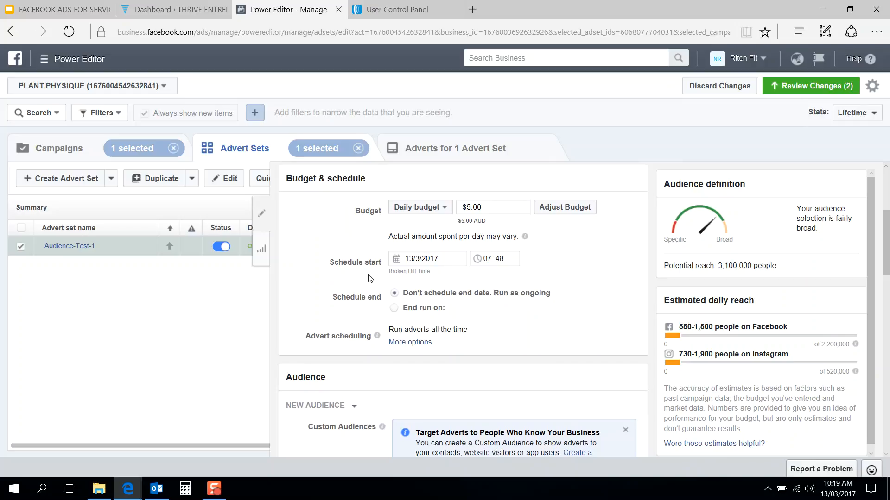
scroll(369, 278, down, 3)
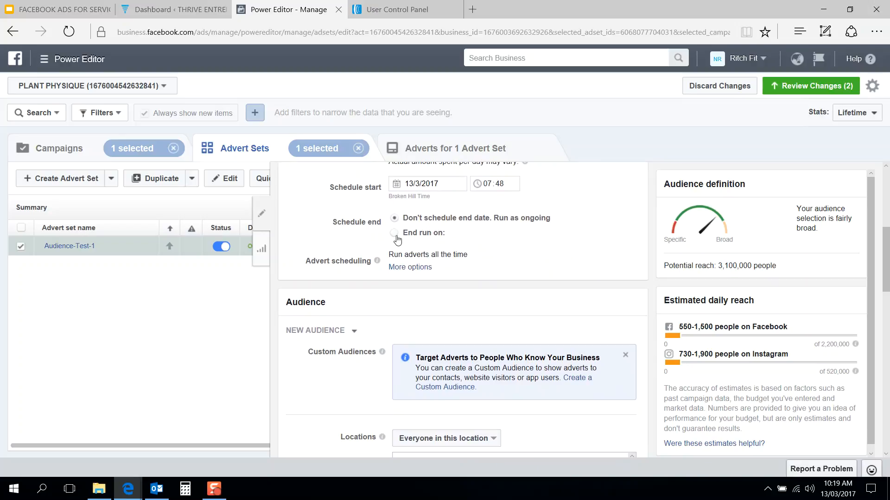
scroll(360, 264, down, 6)
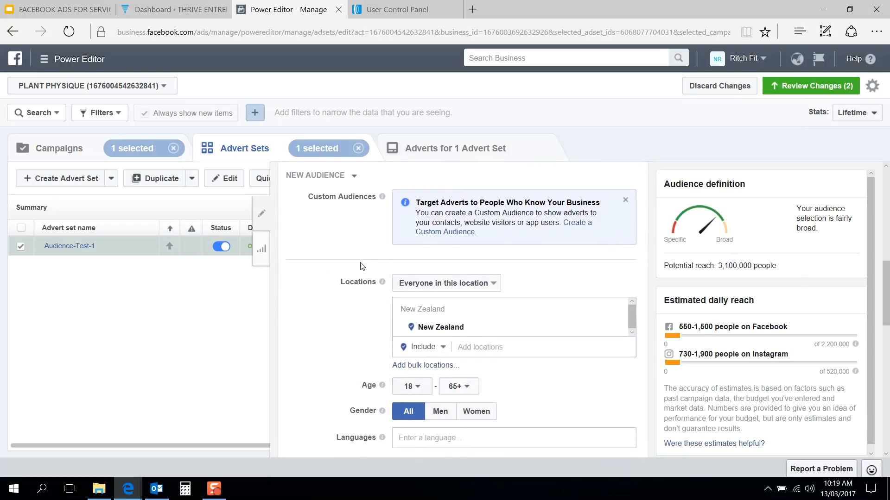
mouse_move(367, 189)
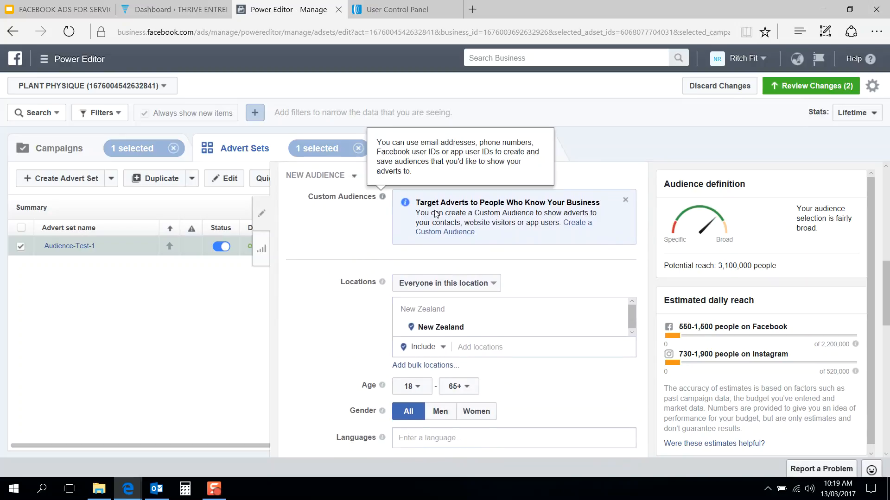
click(354, 176)
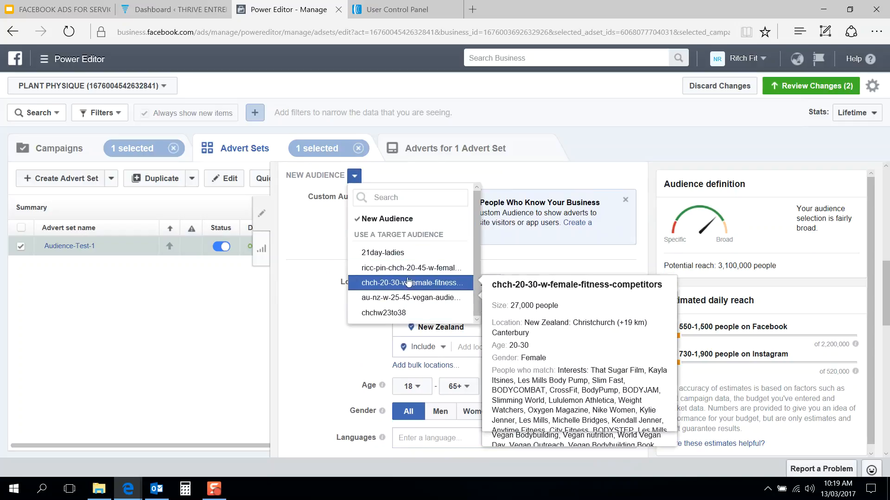
click(329, 227)
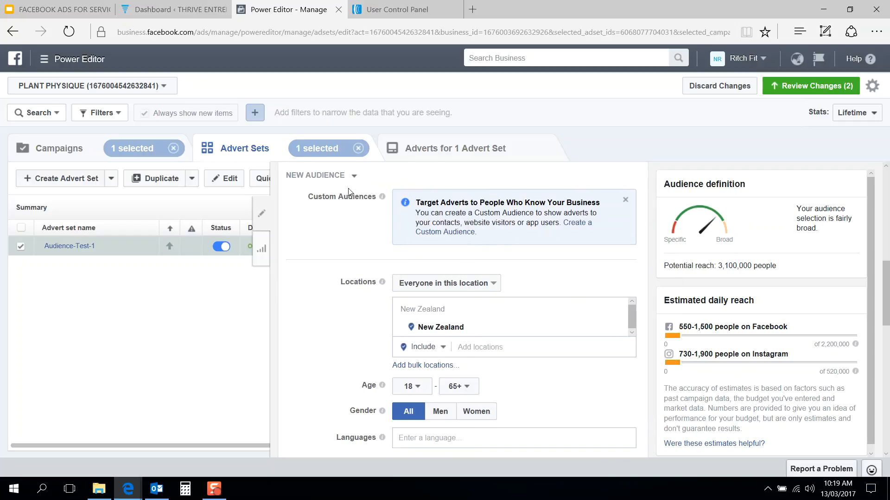
Step: Set the advert set's audience location to Christchurch, Canterbury
scroll(341, 275, down, 2)
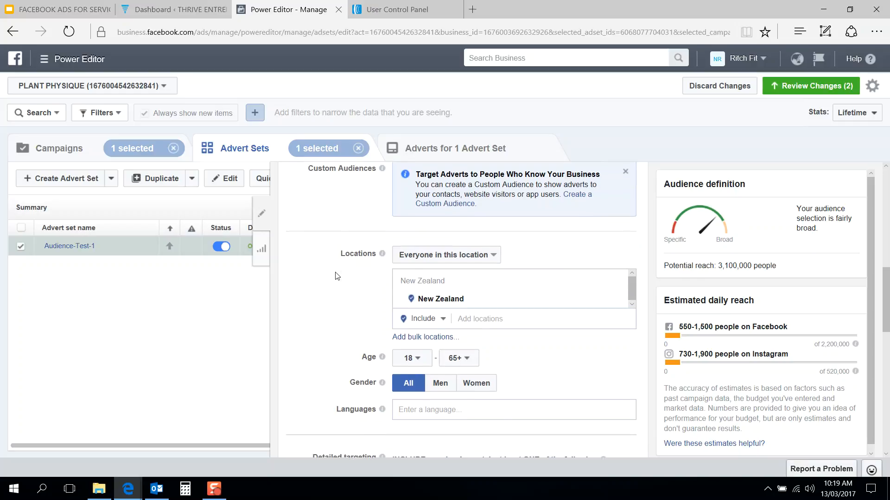
scroll(573, 313, down, 1)
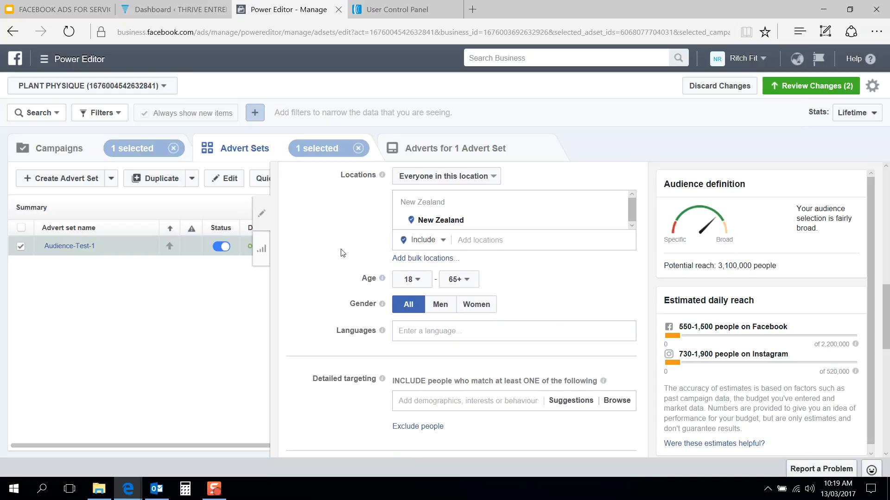
scroll(338, 277, down, 1)
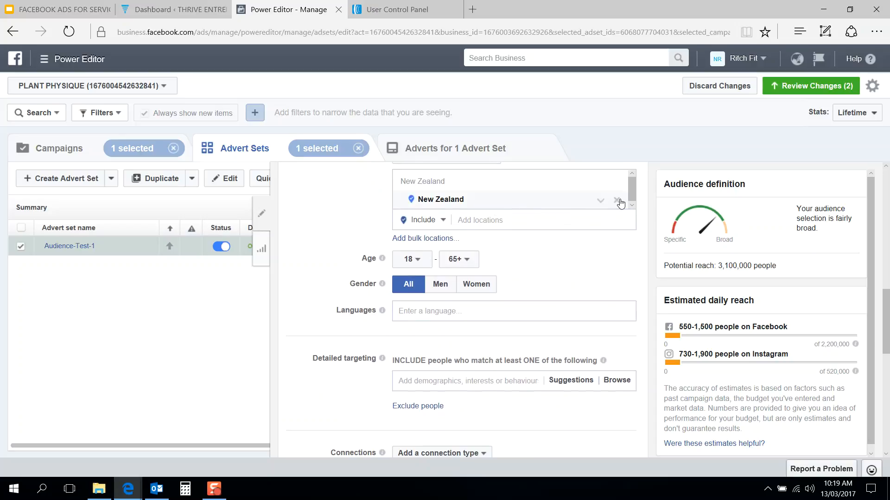
click(598, 224)
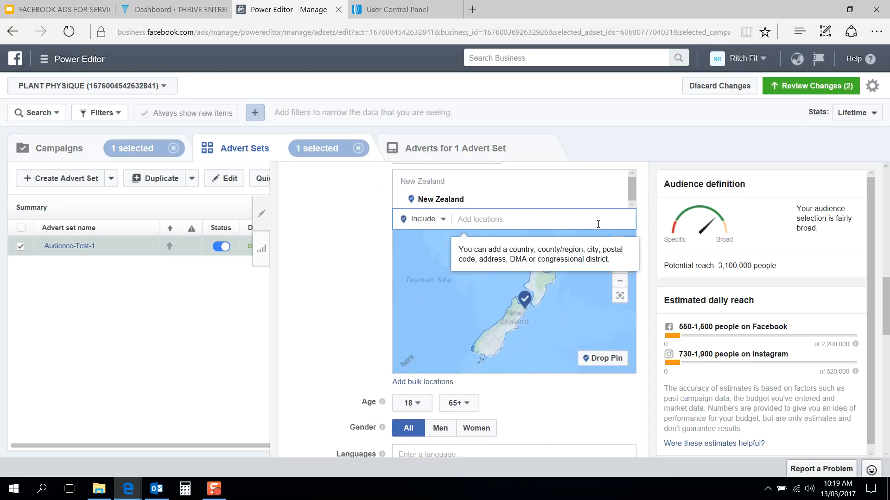
text(Christchurch)
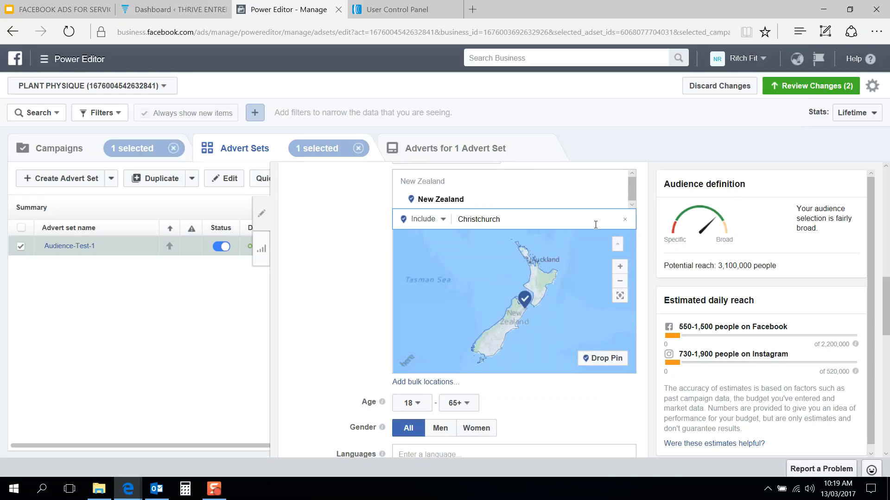
click(527, 238)
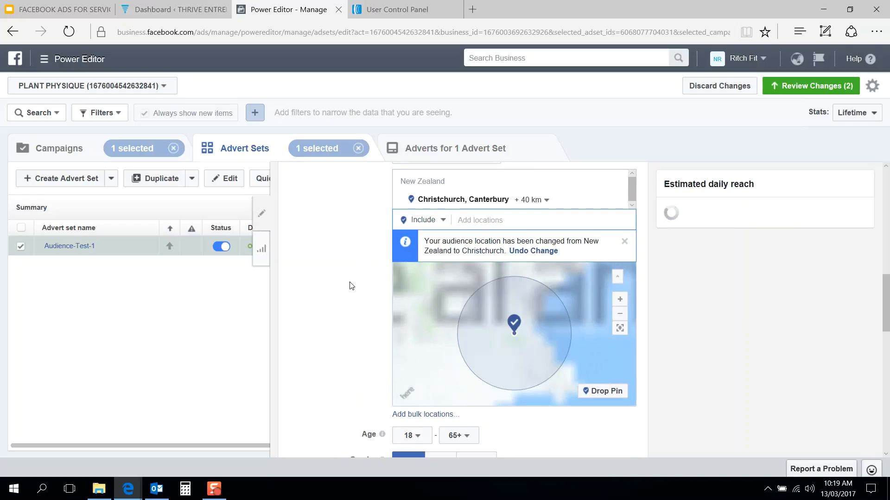
Step: Examine the location map, audience definition, and the age, gender and detailed targeting options
scroll(338, 292, down, 4)
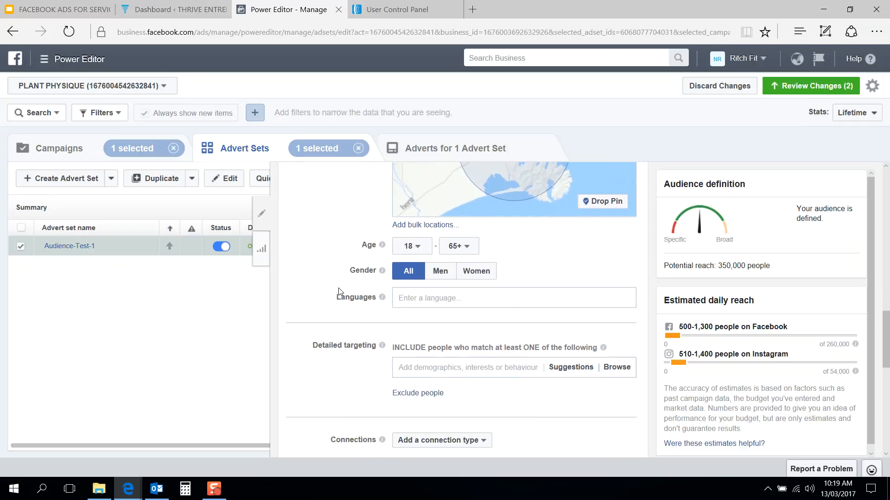
scroll(342, 294, up, 3)
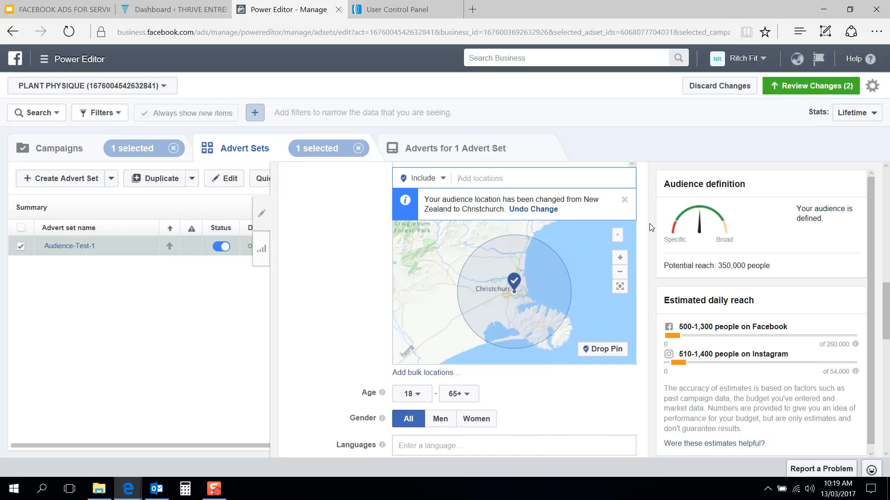
scroll(651, 228, up, 1)
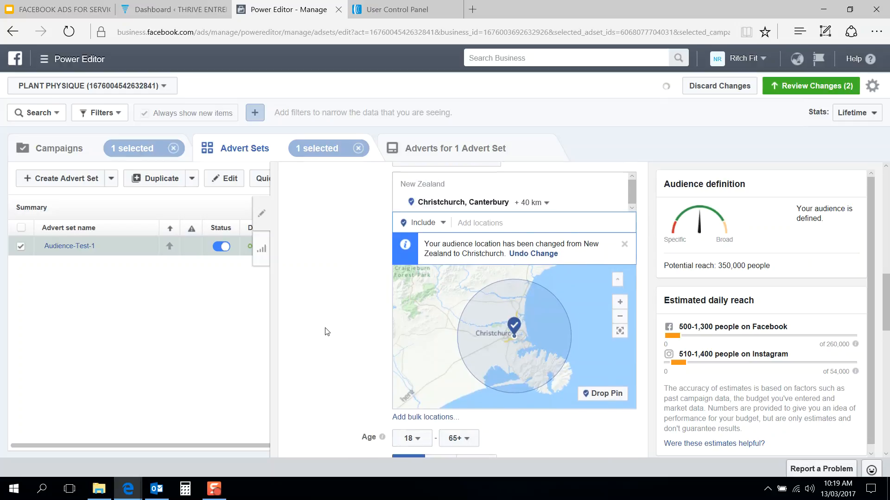
scroll(327, 331, down, 2)
scroll(327, 331, up, 1)
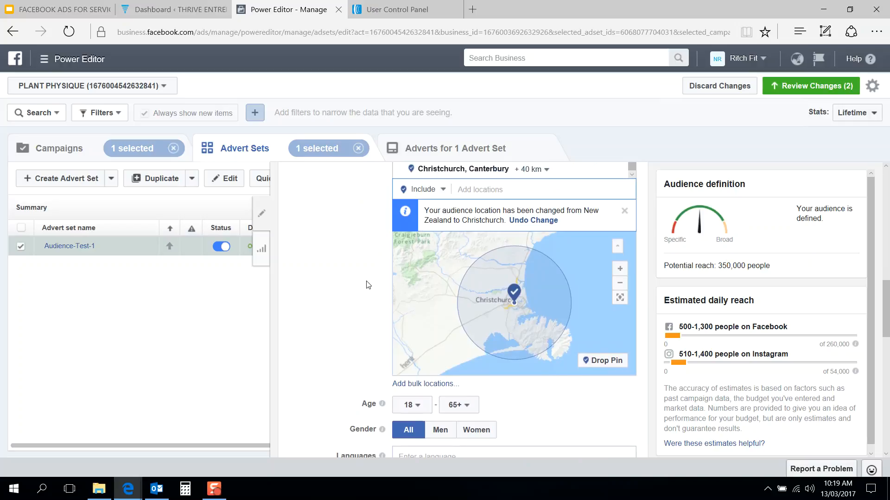
scroll(367, 285, down, 3)
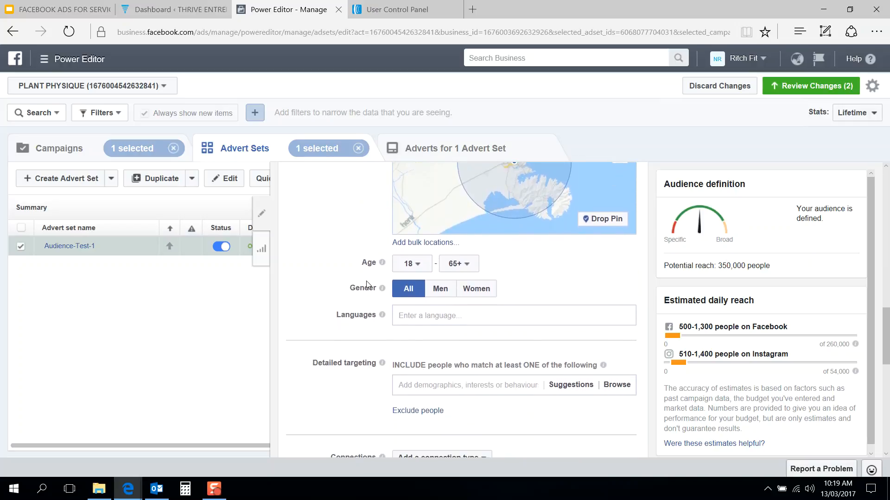
scroll(366, 284, down, 2)
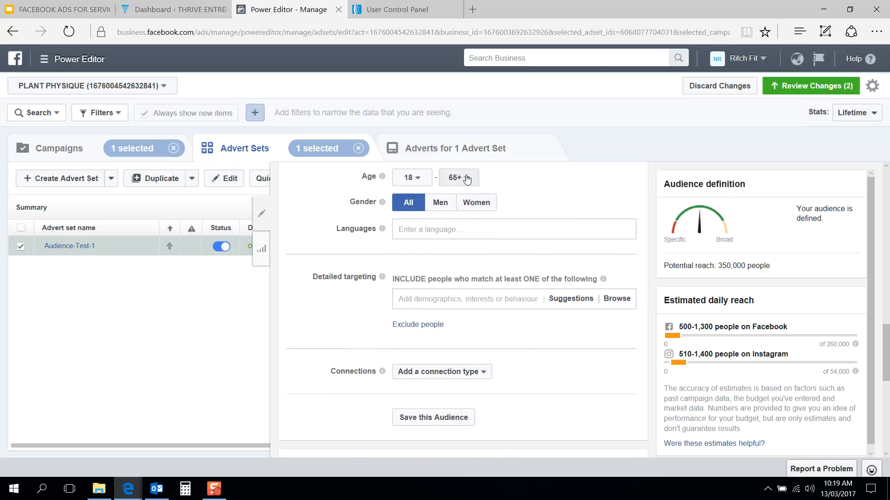
Step: Restrict the advert set's audience gender to Women
click(459, 178)
click(458, 178)
click(440, 203)
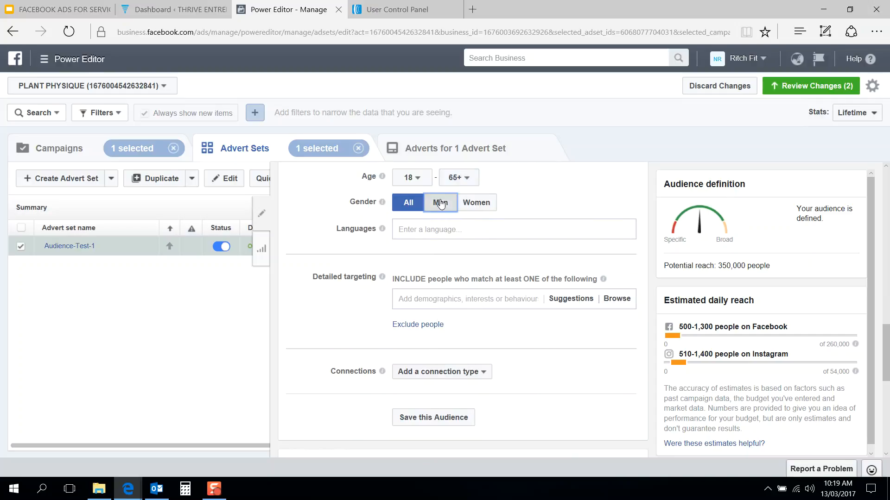
click(472, 205)
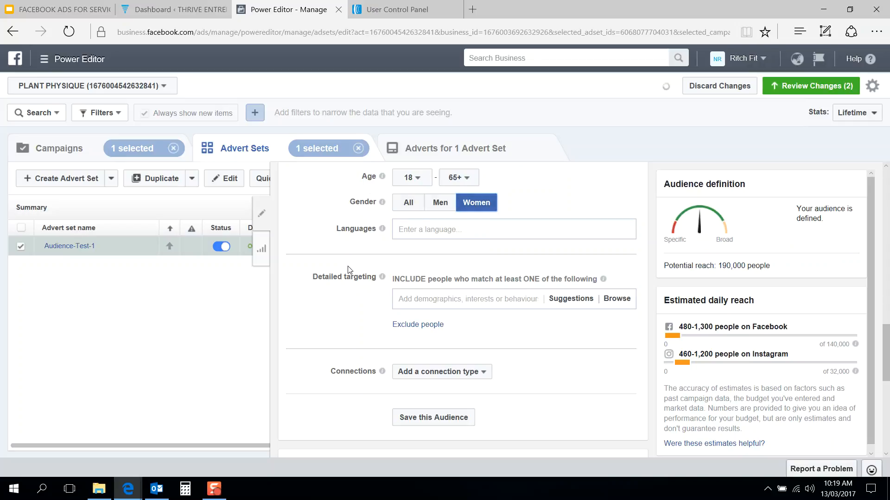
scroll(347, 265, up, 1)
scroll(349, 266, down, 2)
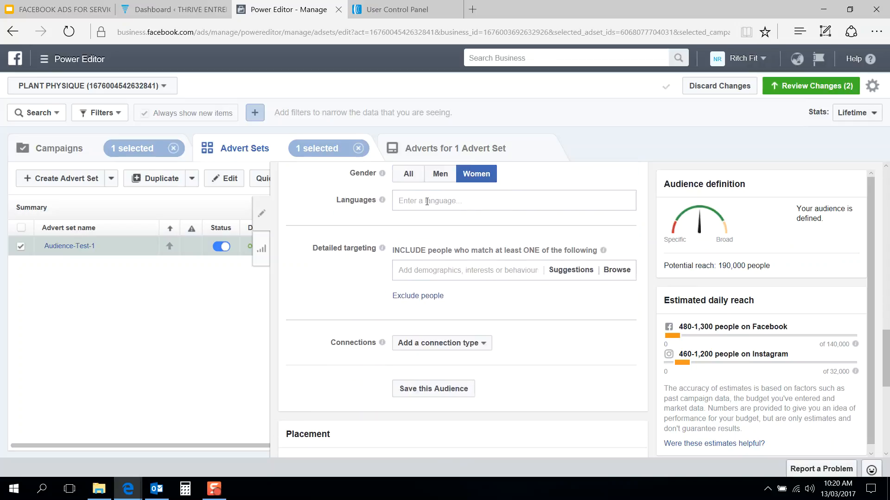
Step: Try English (All) as the audience language and remove it again
click(444, 200)
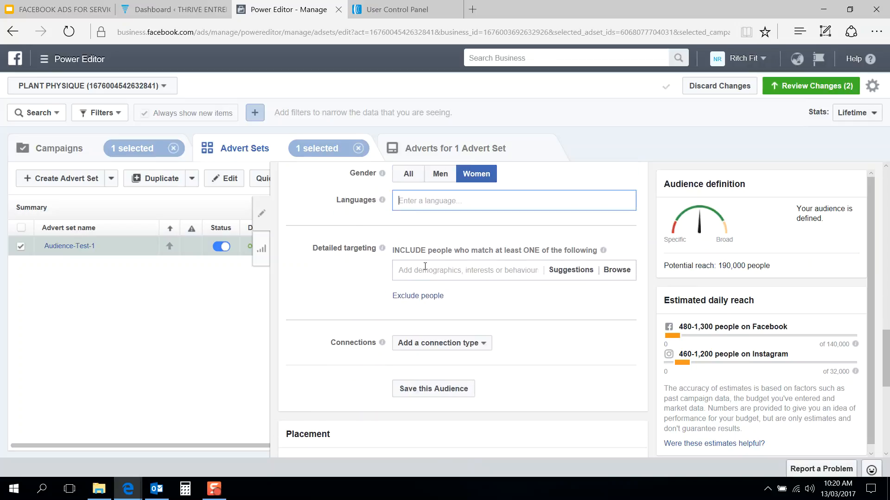
text(engli)
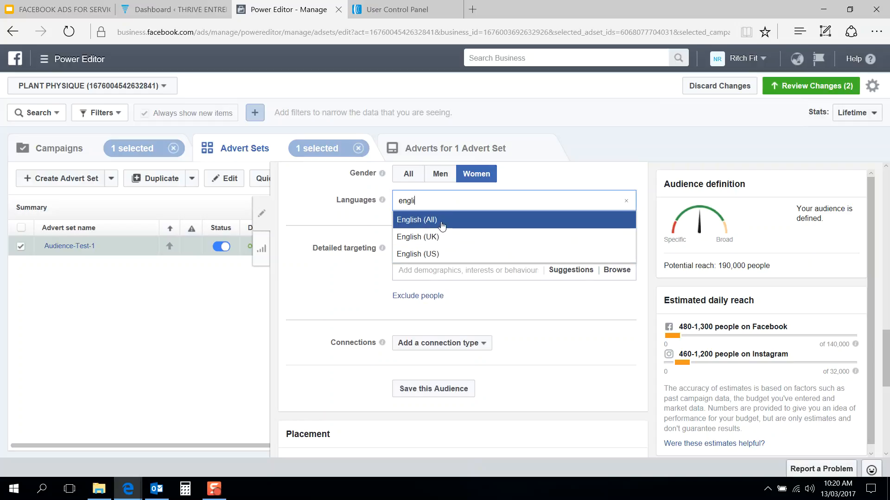
click(442, 225)
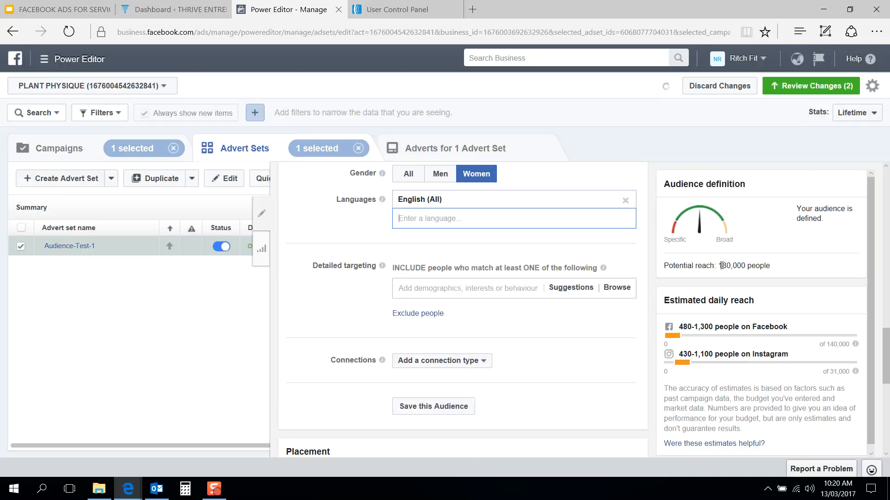
drag(713, 266, 770, 266)
click(753, 264)
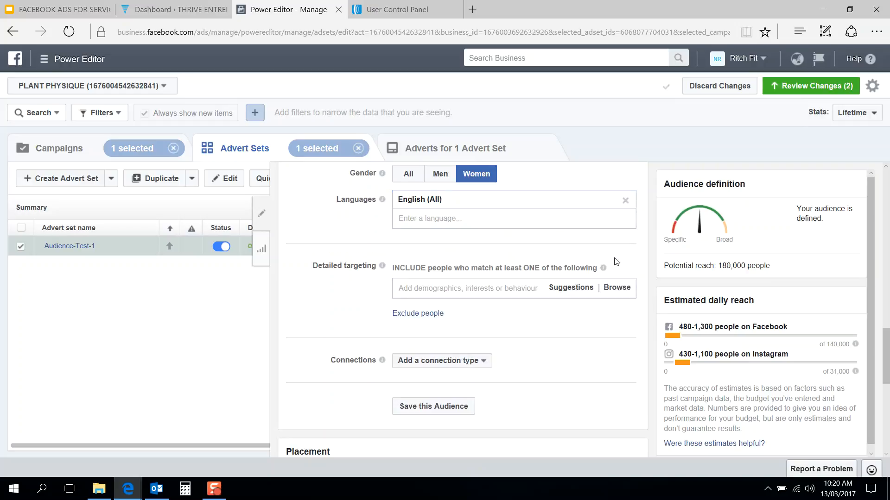
click(625, 201)
scroll(366, 247, down, 1)
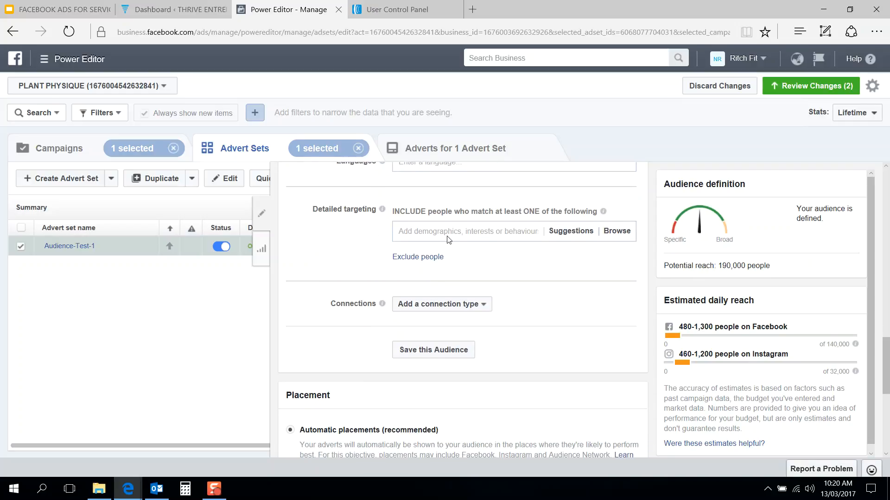
Step: Examine the advert set's detailed targeting, placement, and optimisation and delivery options
click(464, 229)
click(335, 249)
scroll(335, 249, down, 1)
scroll(334, 250, up, 1)
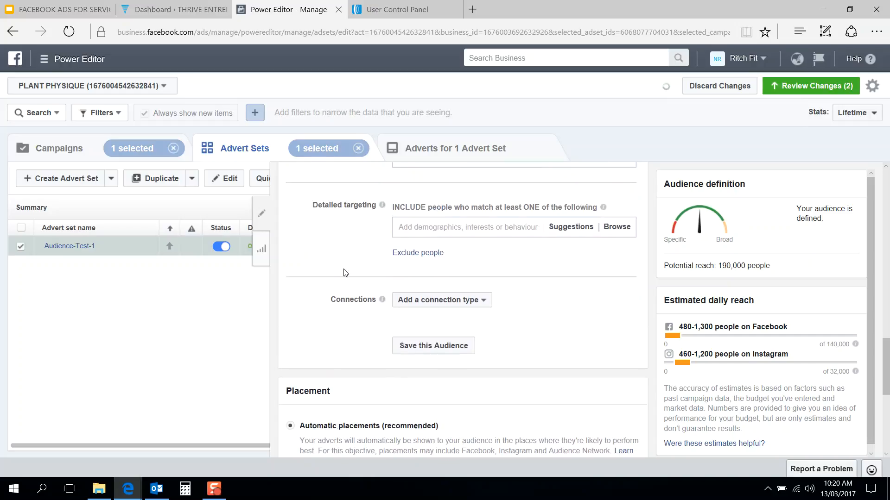
scroll(346, 274, down, 2)
scroll(346, 274, down, 1)
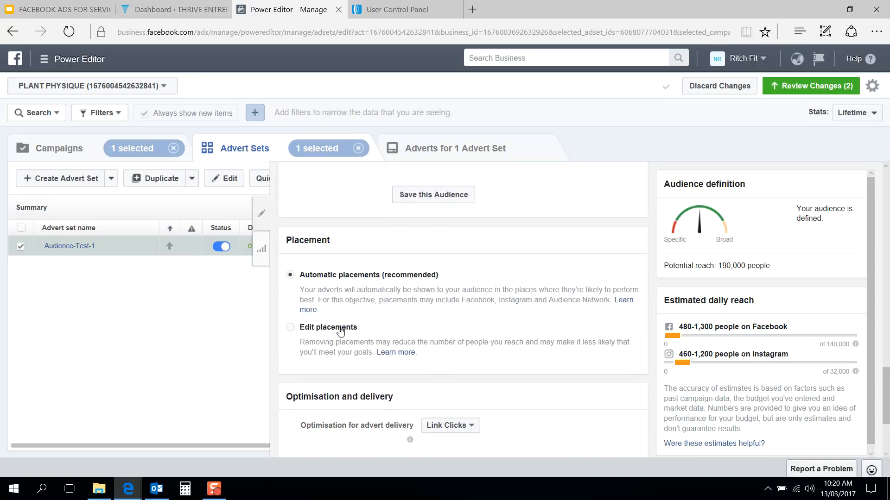
scroll(362, 367, down, 3)
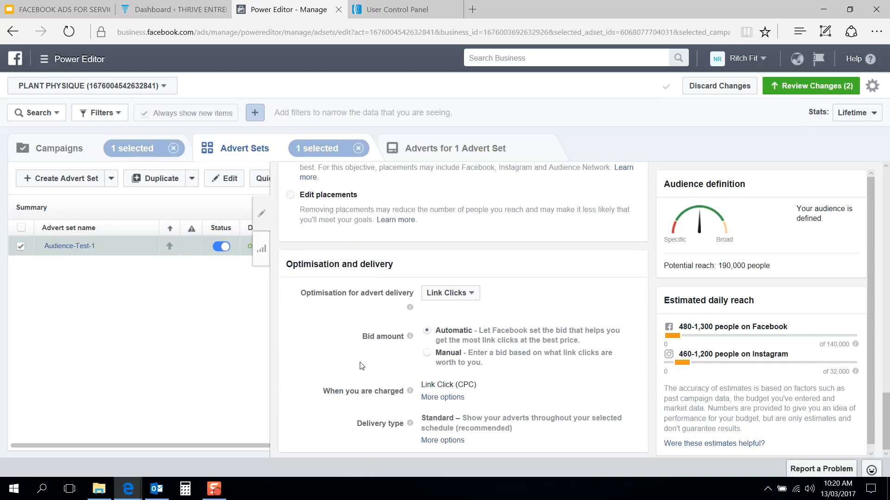
scroll(362, 367, up, 5)
scroll(361, 366, down, 3)
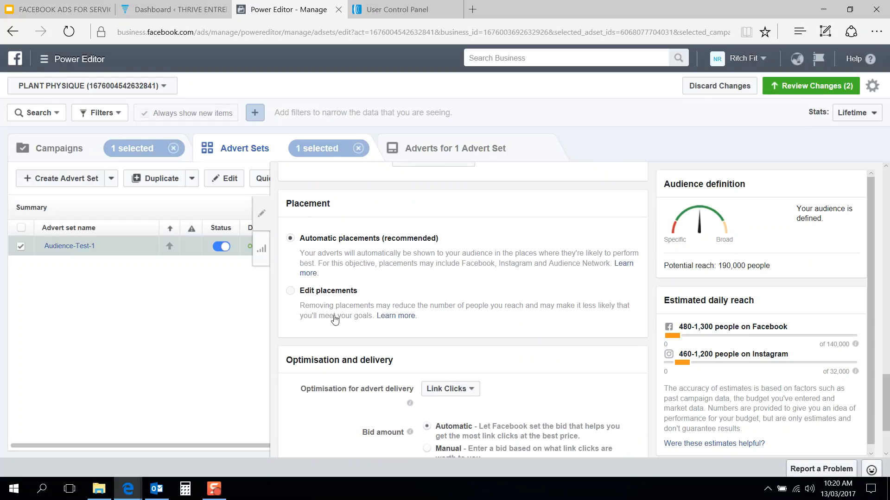
scroll(336, 319, down, 2)
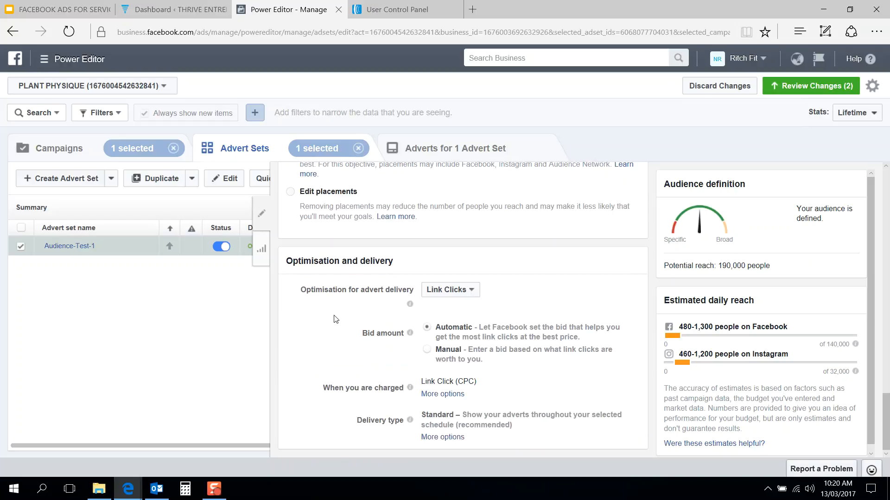
Step: Create a new advert named Thrive-Ad-1 in the existing Thrive-Test-Campaign and advert set Audience-Test-1
click(431, 153)
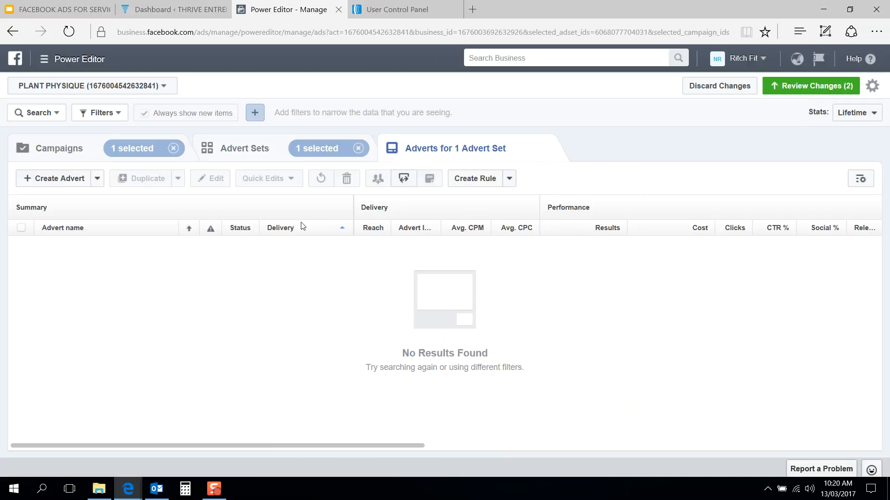
click(57, 178)
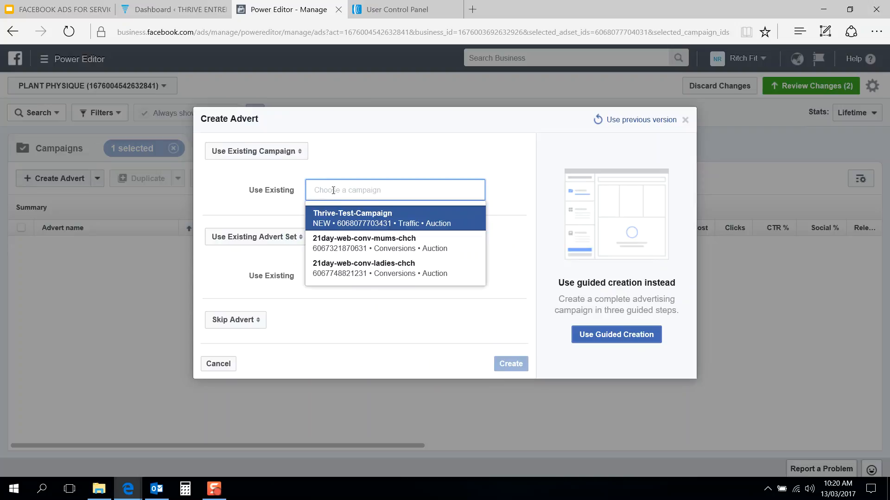
click(380, 222)
click(363, 253)
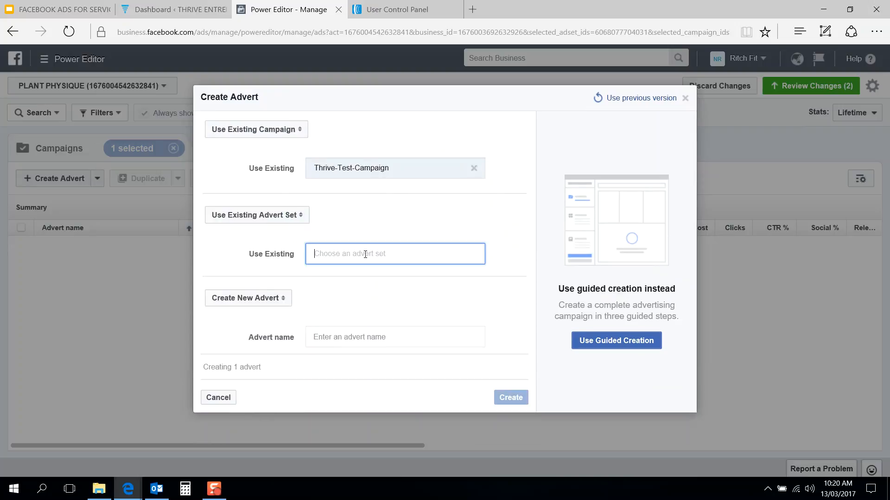
click(369, 288)
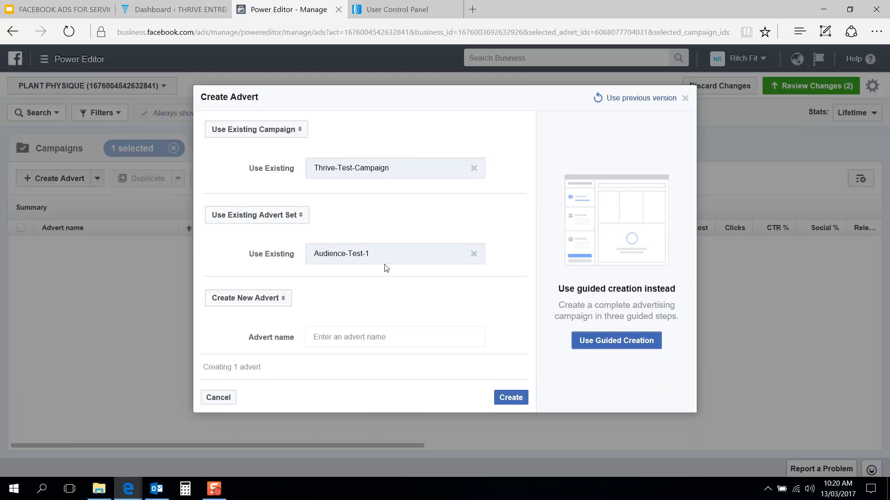
click(403, 336)
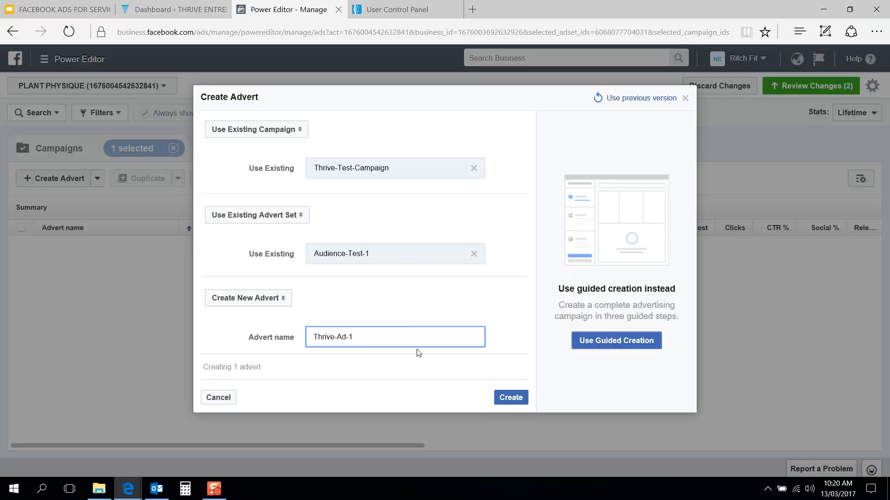
click(510, 397)
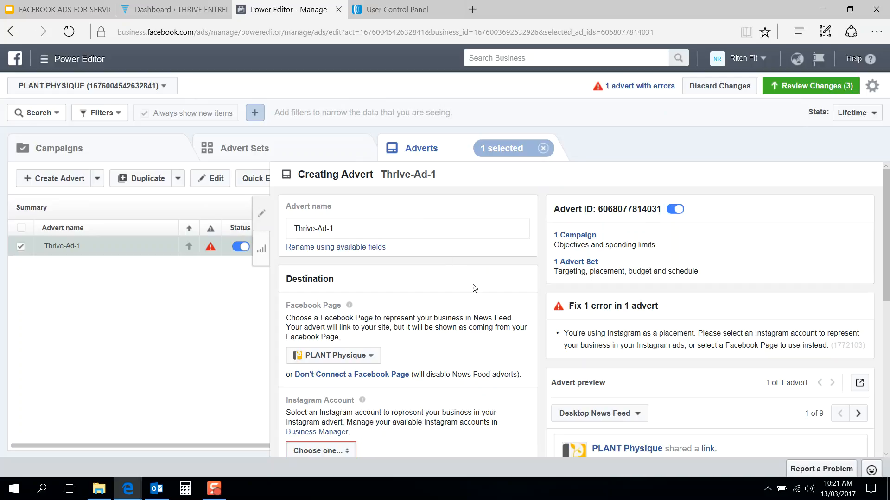
Step: Examine Thrive-Ad-1's Facebook Page and Instagram account destination settings, creative section and advert error
scroll(500, 304, down, 4)
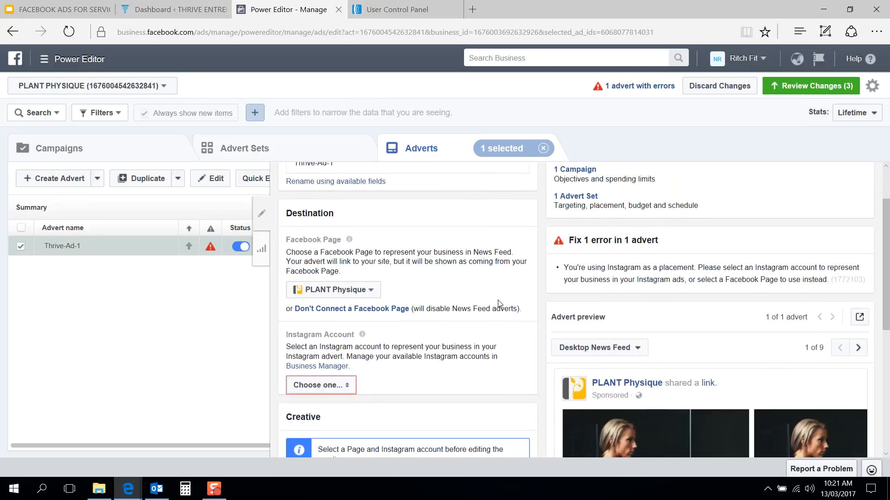
scroll(500, 304, up, 3)
scroll(394, 273, up, 2)
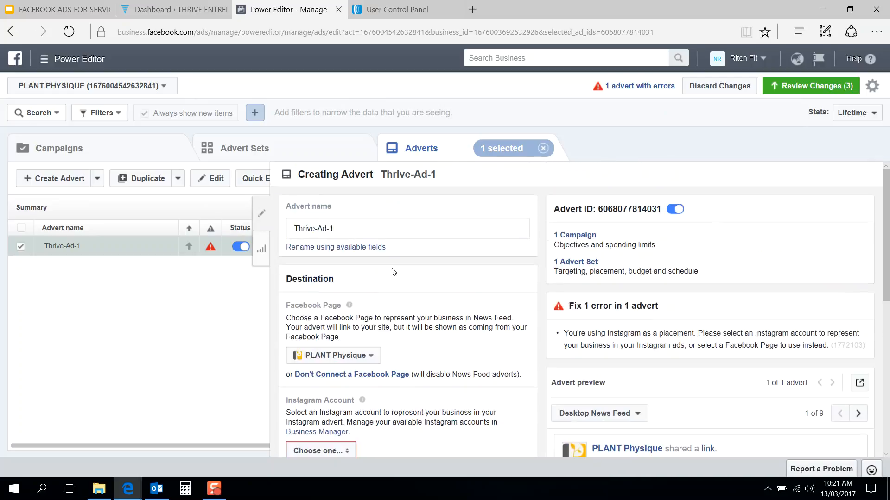
scroll(373, 304, down, 2)
scroll(374, 304, down, 3)
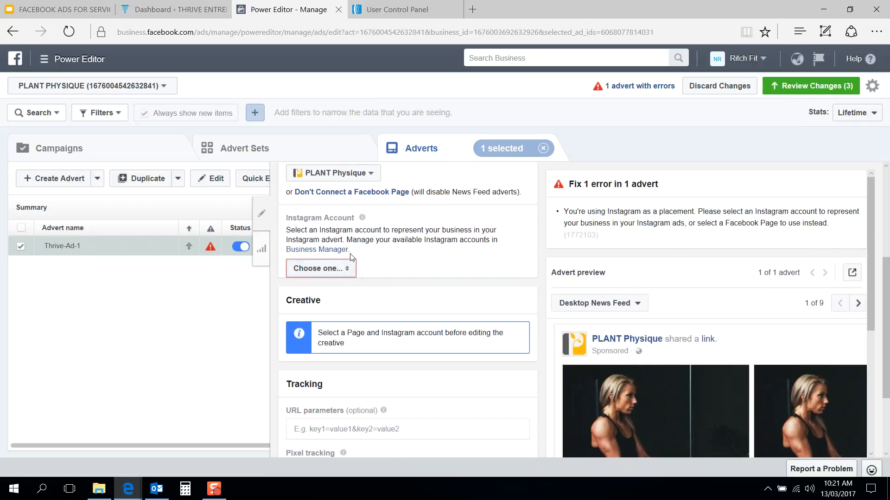
scroll(404, 255, up, 1)
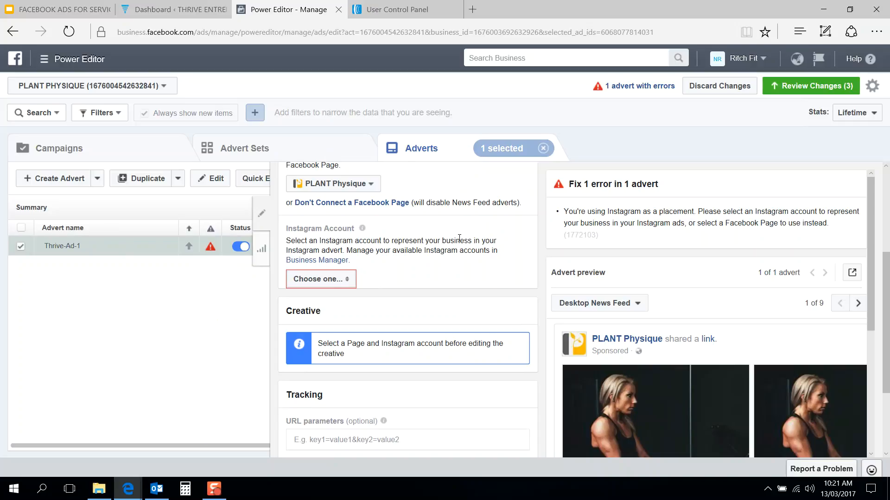
Step: Edit the placements of advert set Audience-Test-1, removing Instagram and Audience Network so only Facebook is used
click(337, 149)
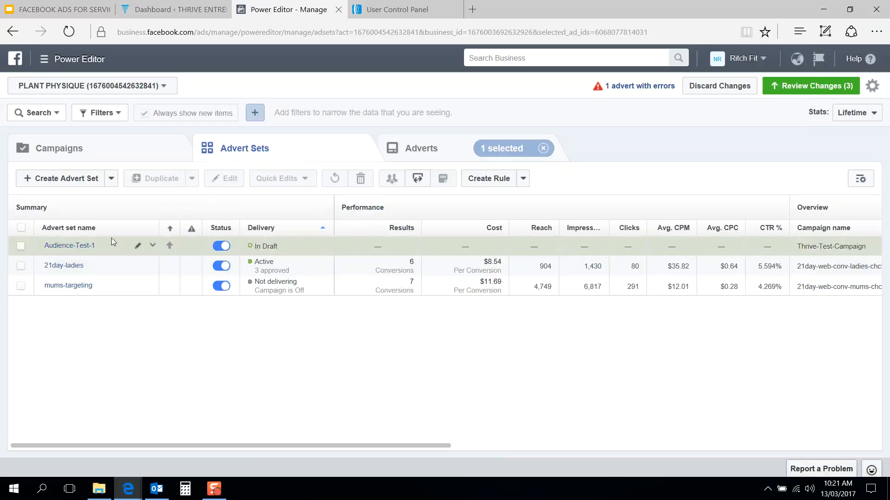
click(20, 250)
click(227, 179)
scroll(409, 320, down, 6)
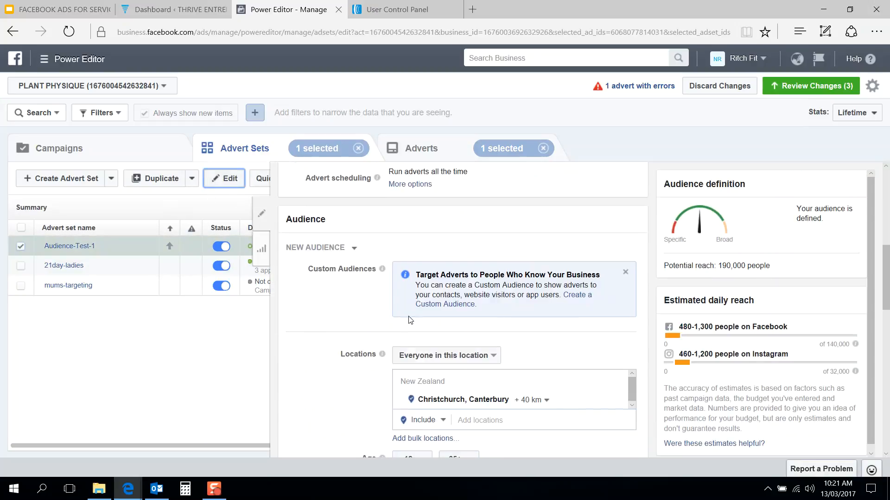
scroll(401, 322, down, 10)
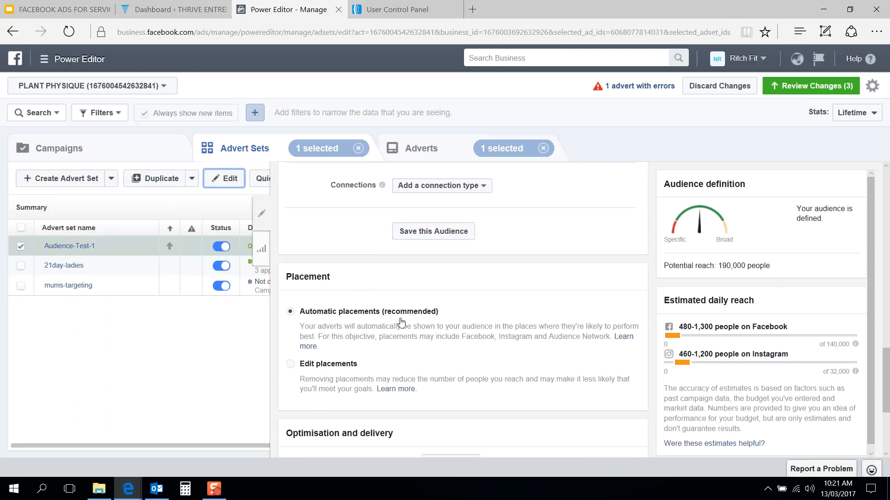
click(320, 252)
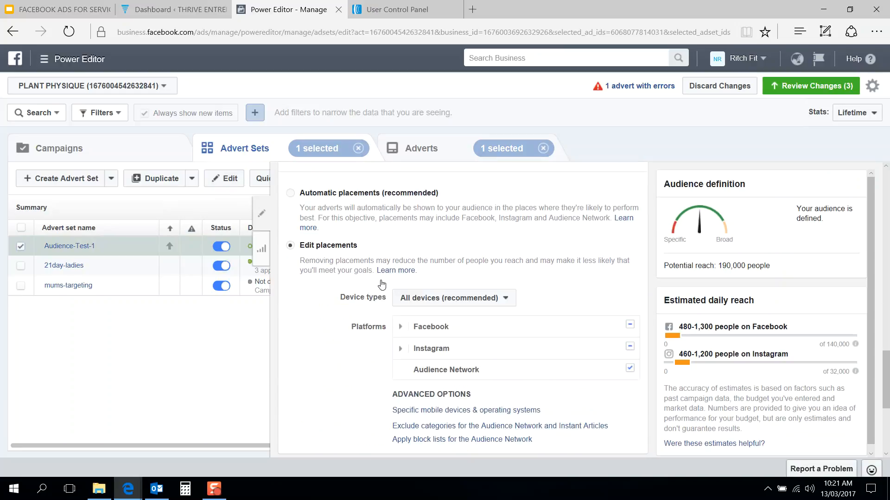
scroll(386, 285, down, 1)
mouse_move(599, 285)
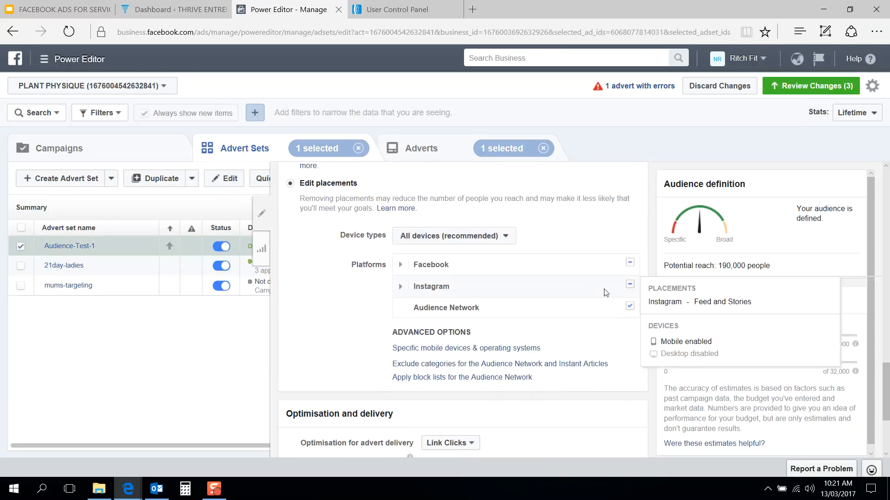
click(630, 284)
click(630, 306)
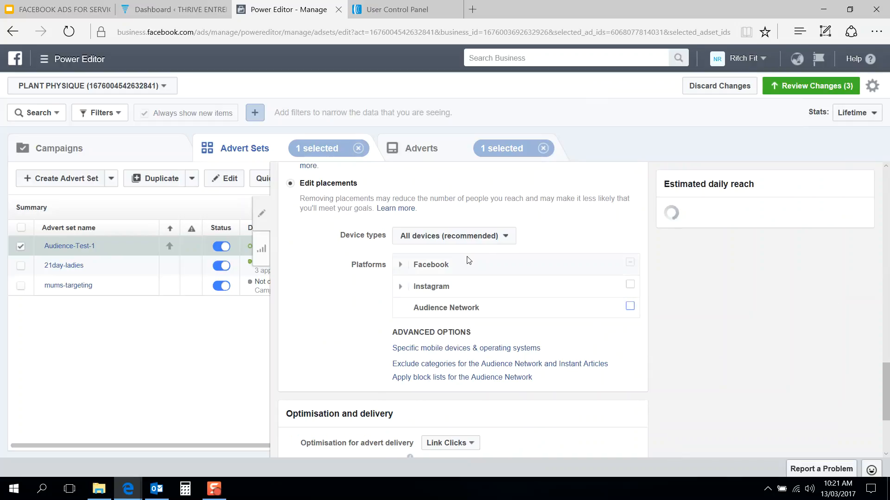
Step: Reopen Thrive-Ad-1 for editing and set its format to Advert with an image or video
click(450, 150)
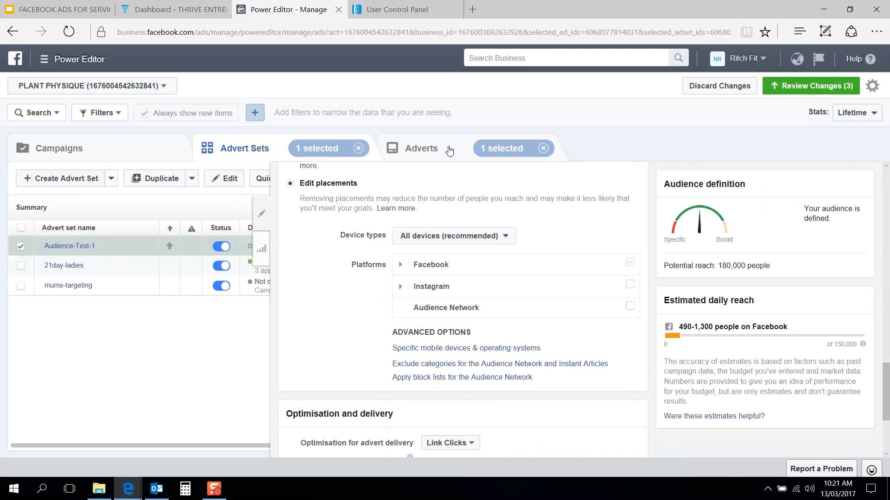
click(200, 182)
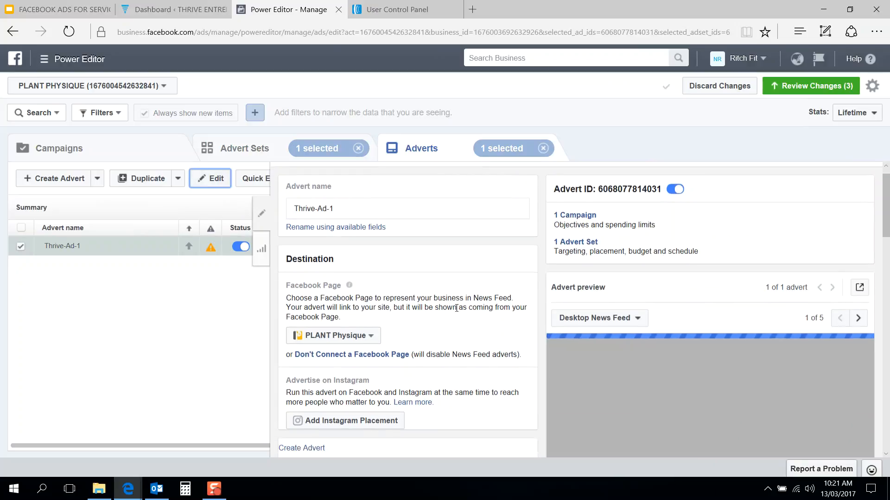
scroll(457, 308, down, 6)
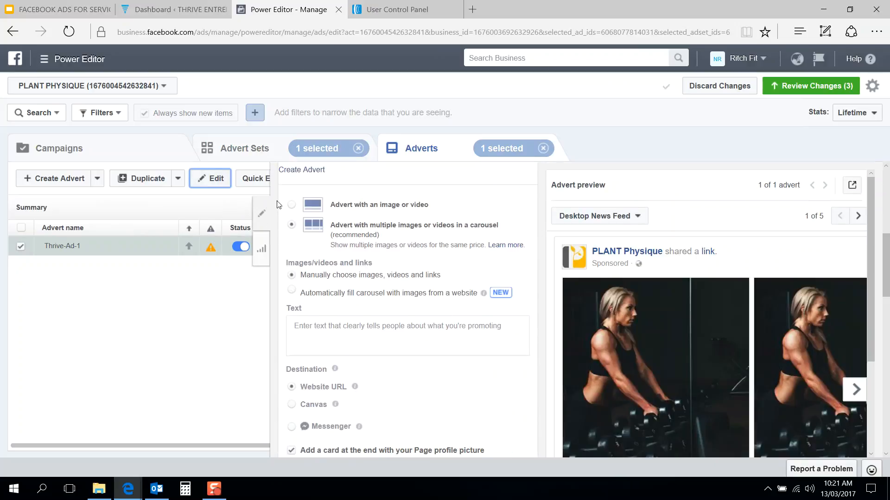
click(291, 205)
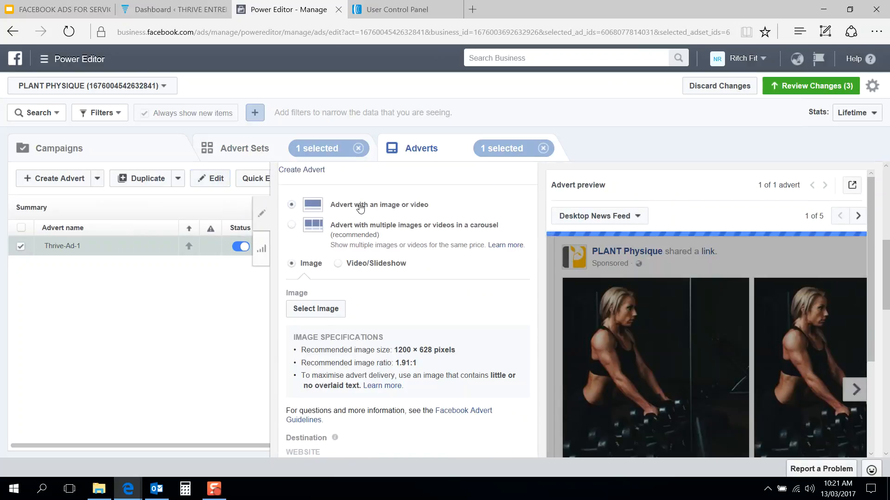
scroll(407, 218, up, 6)
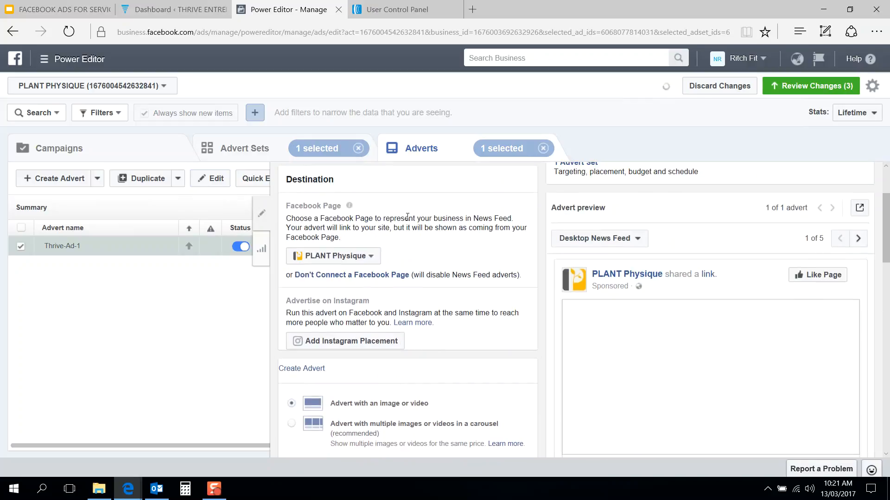
scroll(407, 221, down, 5)
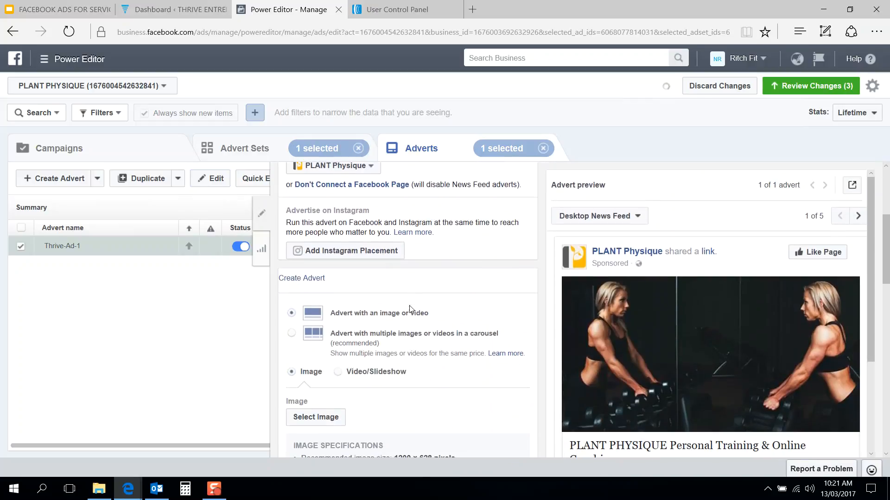
Step: Try the Use existing post option for Thrive-Ad-1, browse the Page posts on offer, and go back to Create Advert
scroll(409, 297, down, 2)
scroll(408, 255, up, 1)
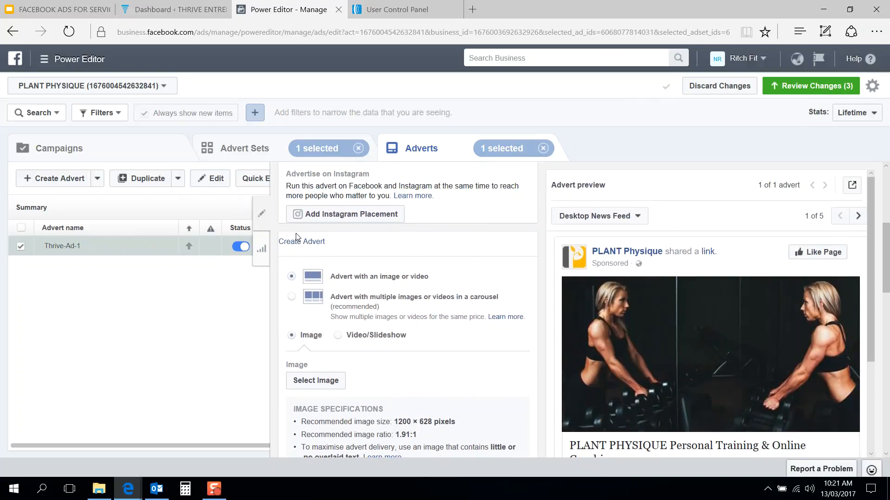
click(310, 245)
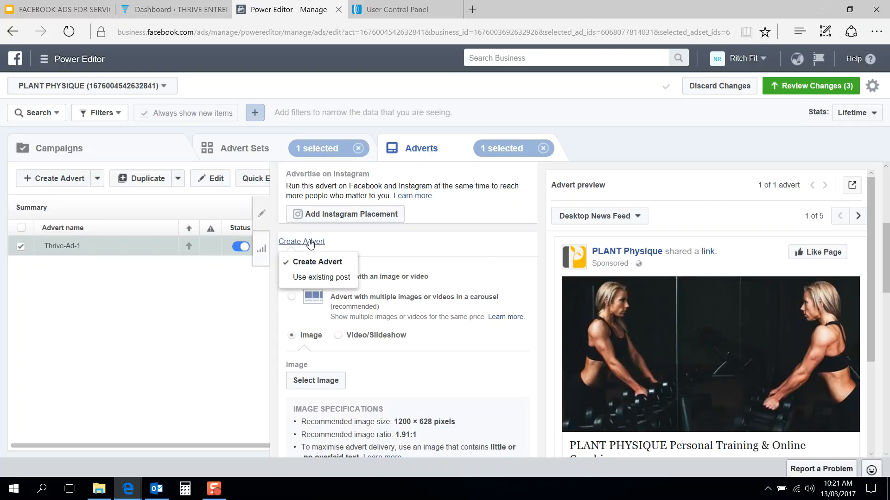
click(319, 277)
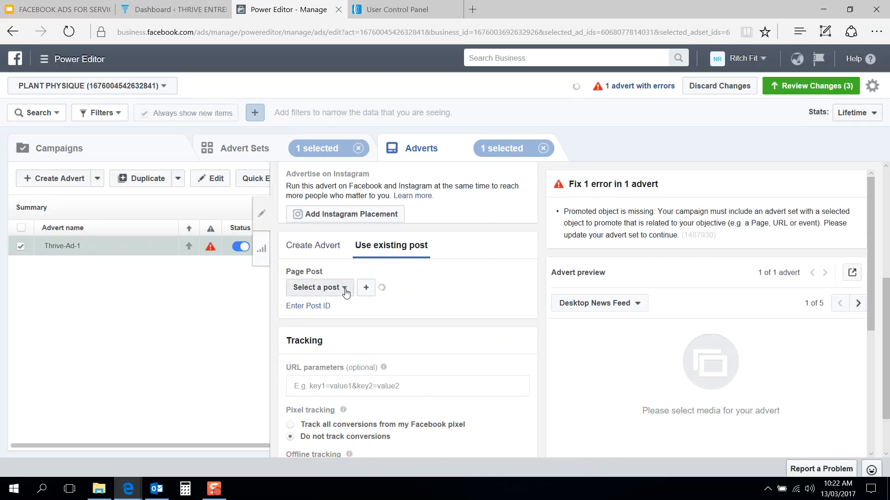
click(345, 288)
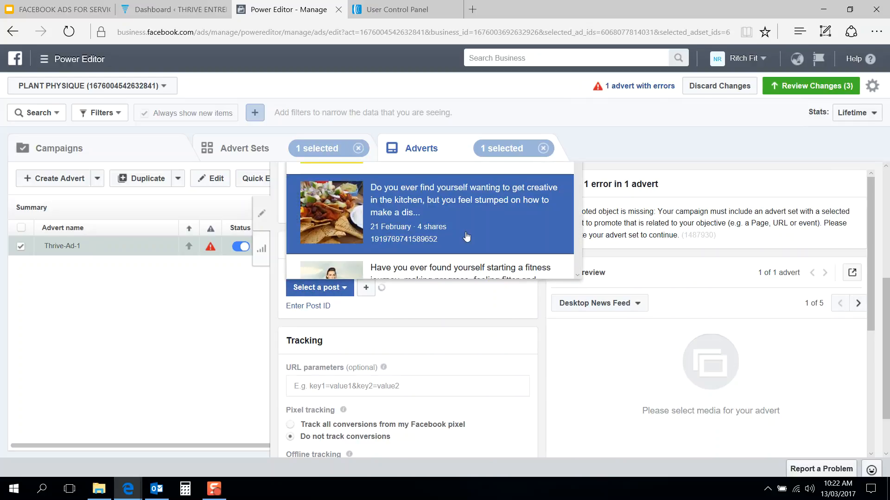
scroll(478, 340, up, 2)
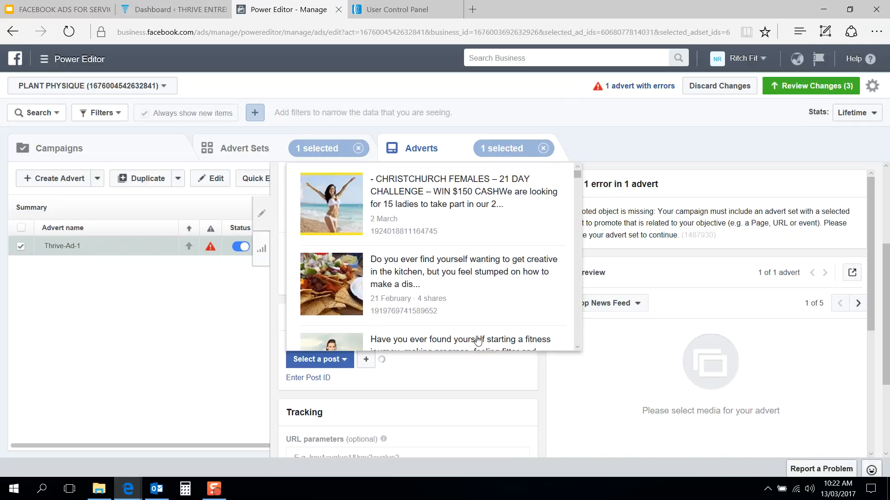
click(422, 381)
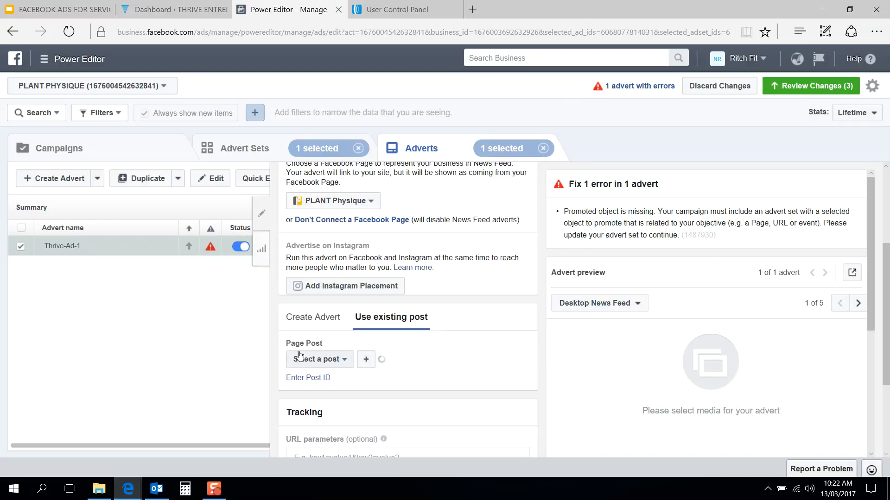
click(313, 320)
Step: Examine Thrive-Ad-1's image specifications, destination, text, headline, News Feed link description and call to action fields against the advert preview
scroll(435, 311, down, 2)
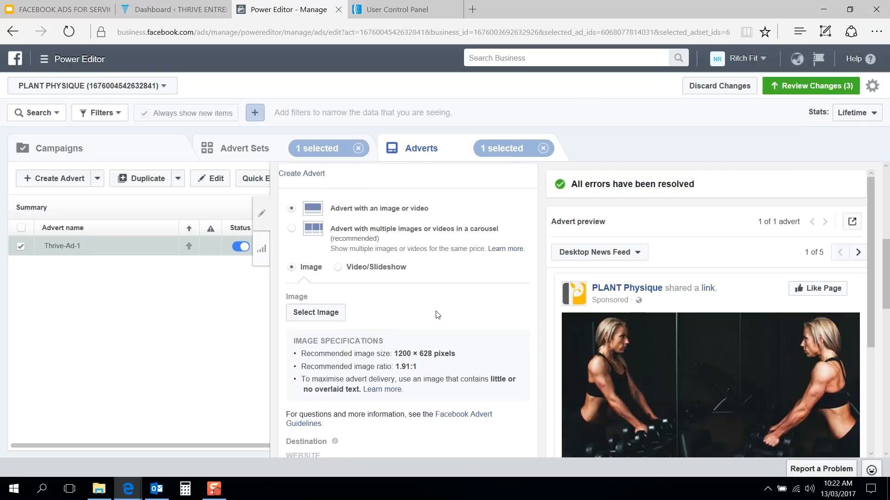
scroll(354, 189, up, 2)
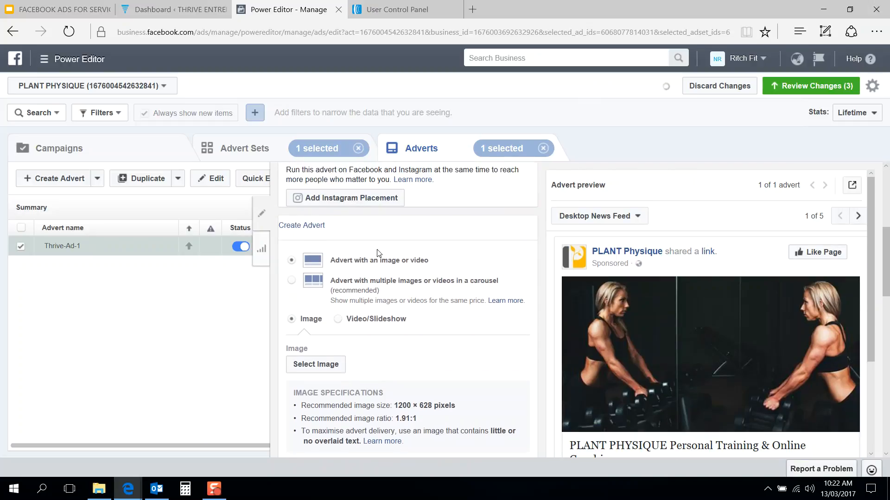
scroll(358, 235, down, 1)
scroll(618, 291, down, 3)
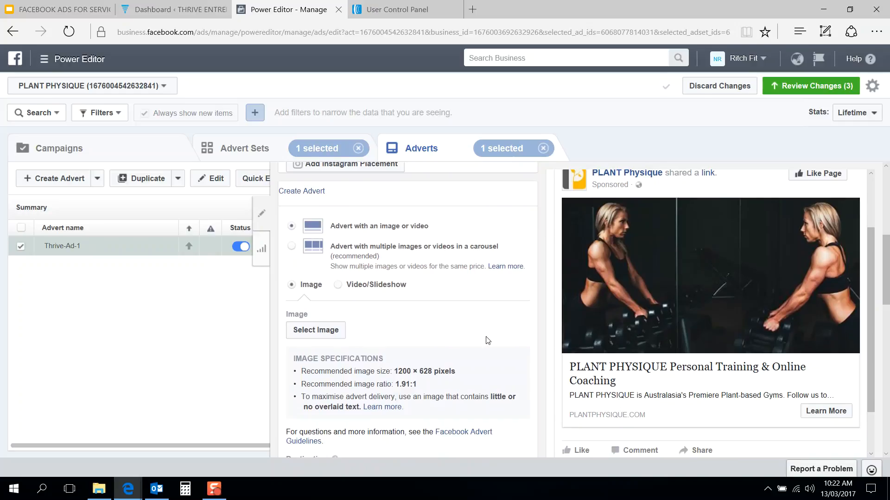
scroll(479, 318, down, 3)
scroll(479, 319, down, 3)
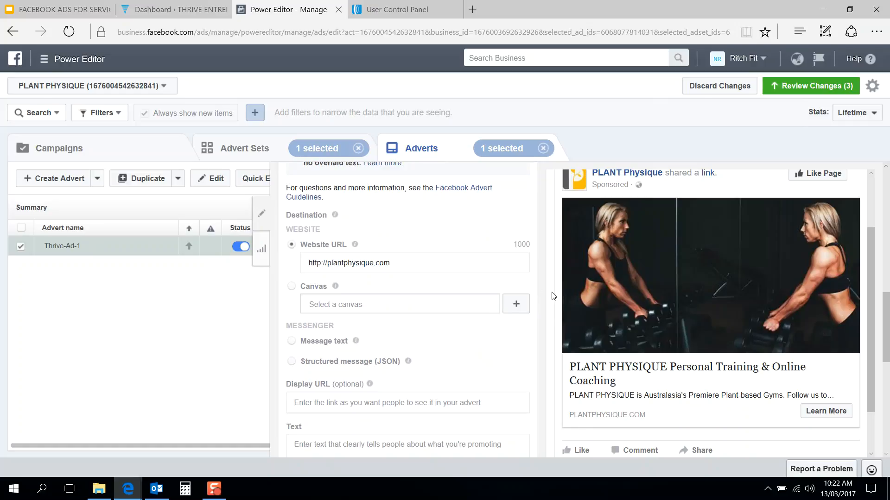
scroll(542, 327, up, 4)
scroll(543, 326, down, 6)
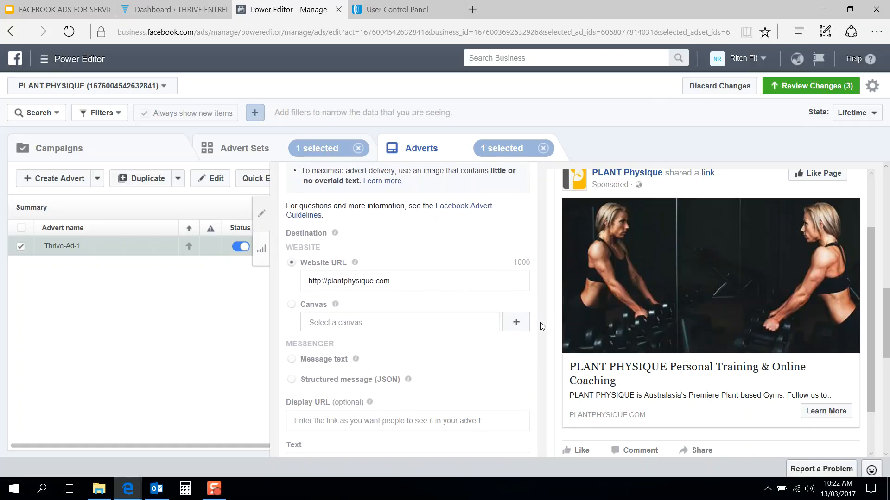
scroll(542, 326, down, 2)
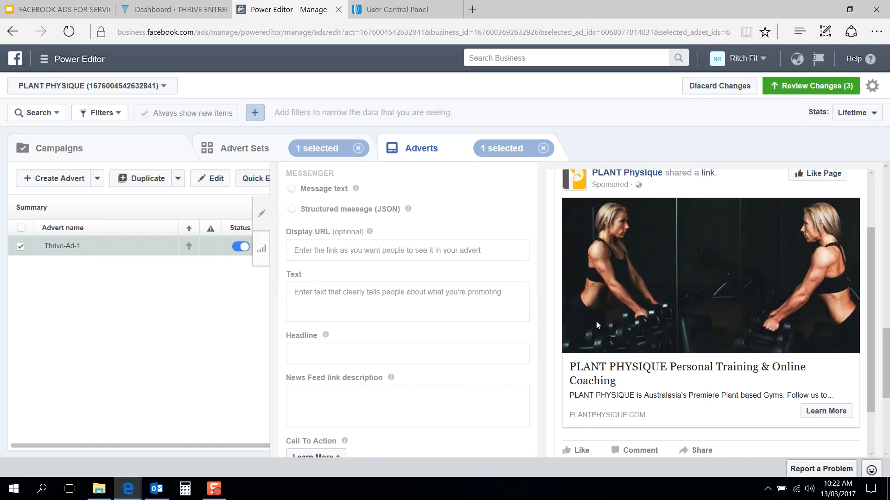
scroll(462, 299, down, 2)
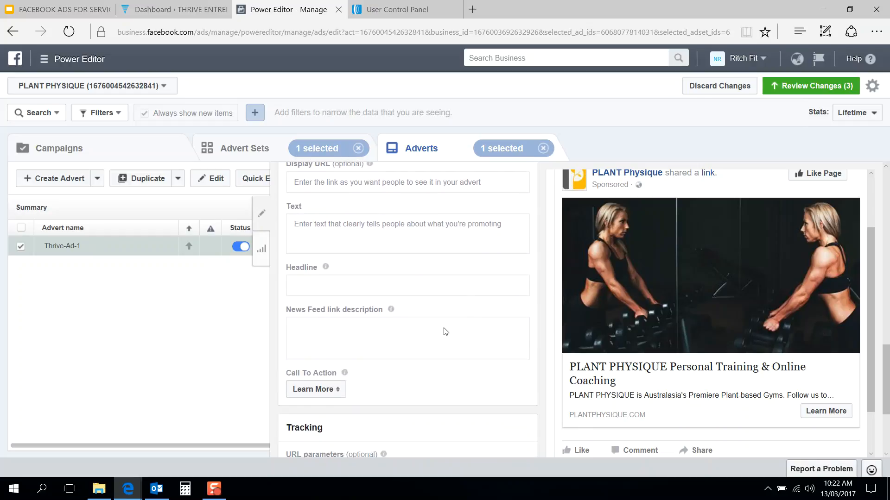
click(437, 345)
scroll(548, 330, up, 1)
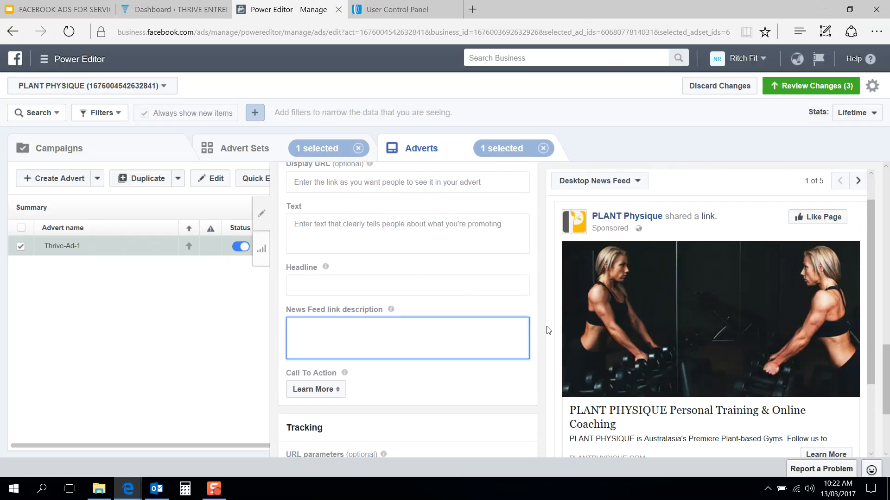
scroll(548, 330, down, 1)
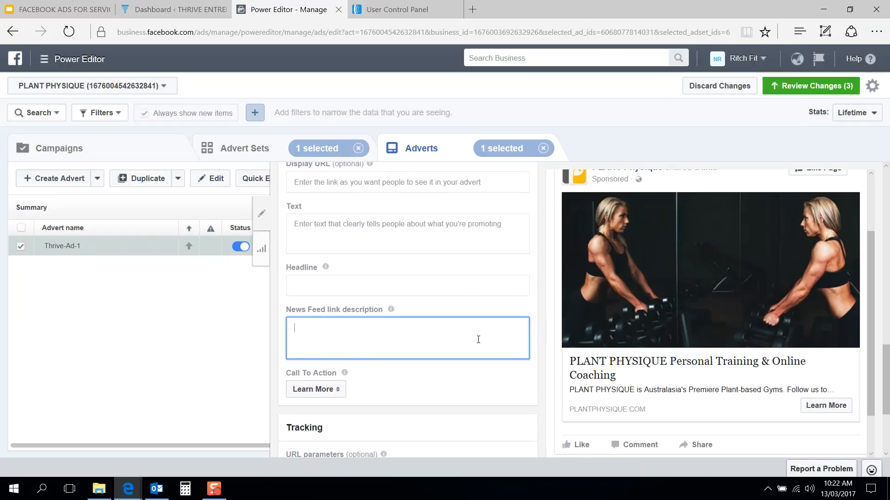
Step: Enter "Hey Ladies, join our 21 day challenge..." as the advert text of Thrive-Ad-1
scroll(496, 345, up, 1)
click(450, 302)
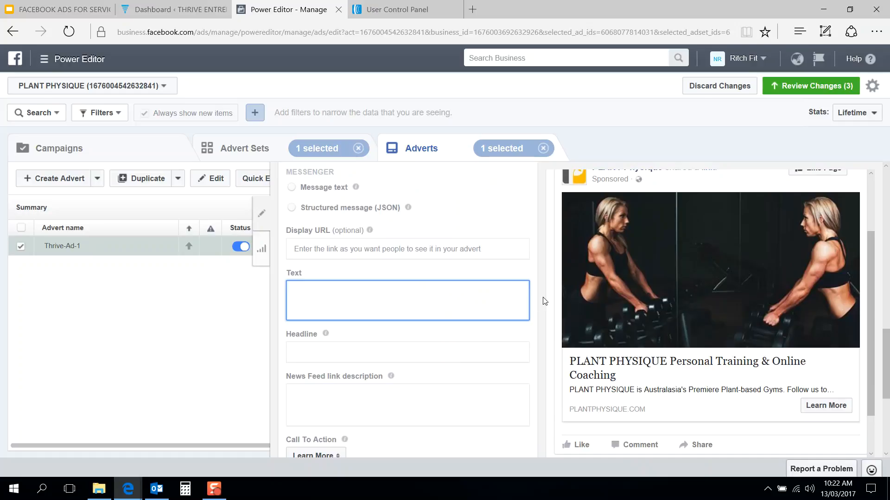
scroll(544, 301, up, 1)
text(Hey Laides )
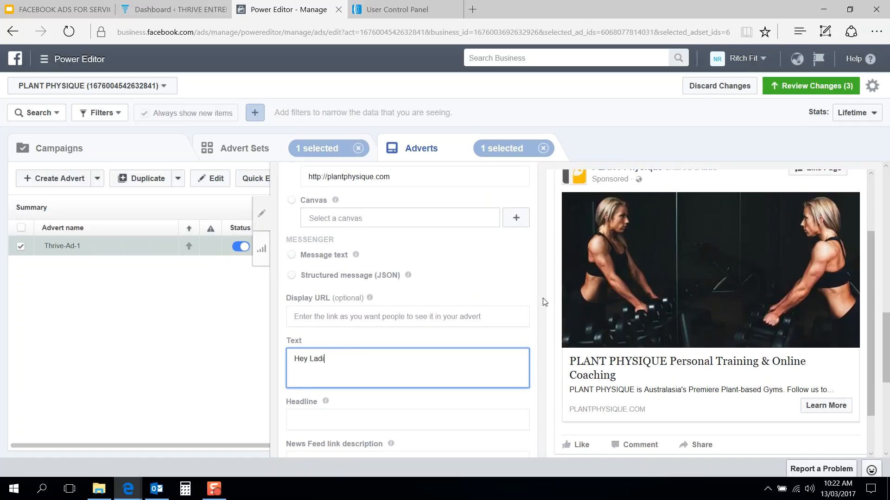
text( join our 21 day challenge...)
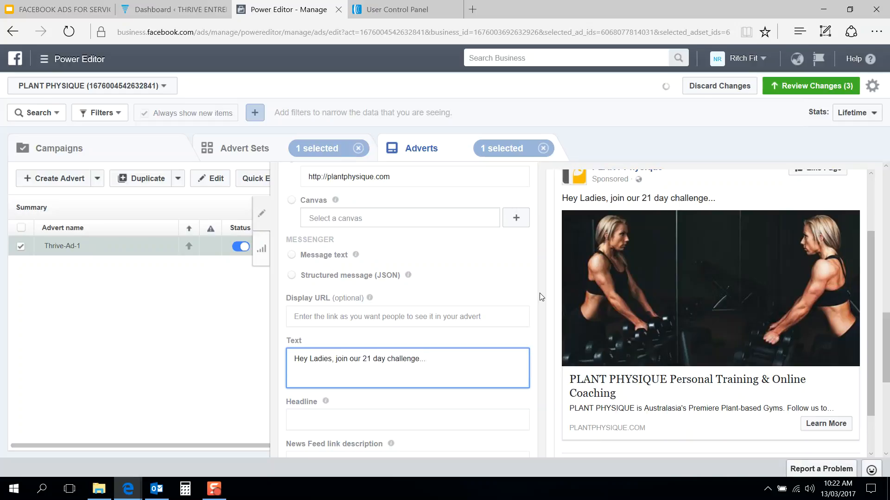
Step: Check Thrive-Ad-1's text in the Desktop News Feed preview and go back to the overview of all campaigns
scroll(548, 290, up, 1)
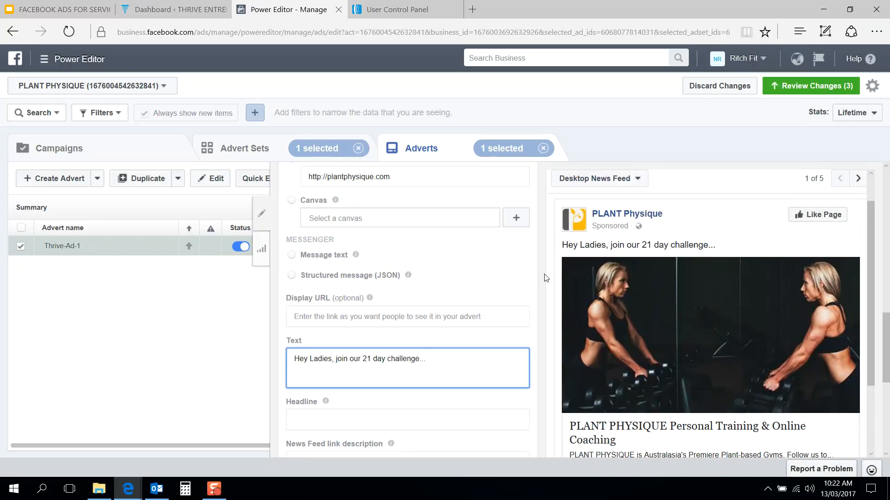
scroll(546, 278, down, 1)
scroll(549, 280, down, 1)
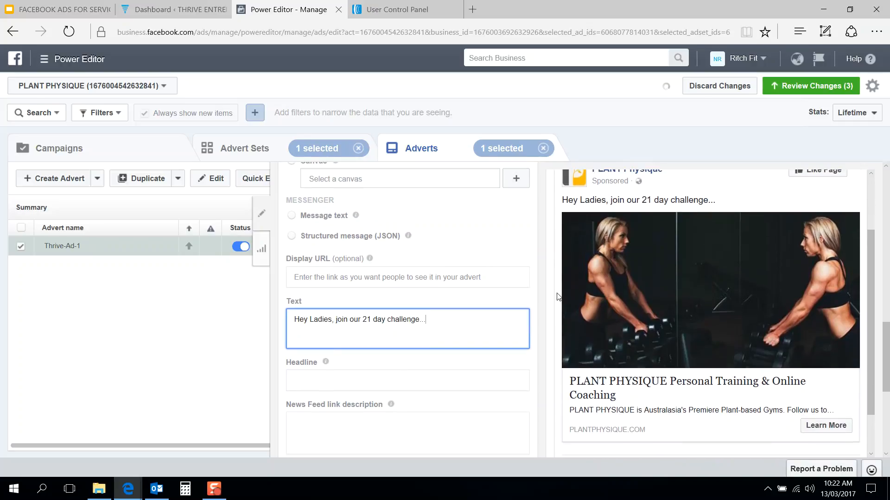
scroll(550, 295, down, 2)
scroll(541, 323, down, 2)
scroll(539, 323, up, 5)
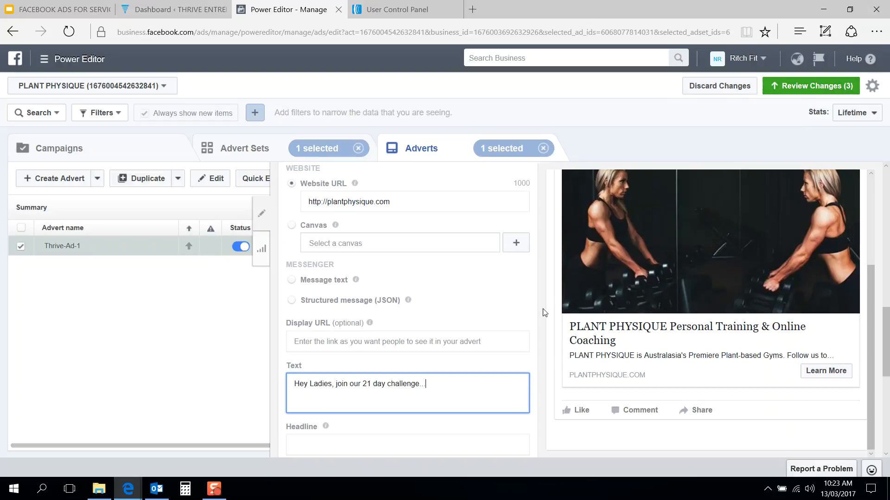
click(119, 148)
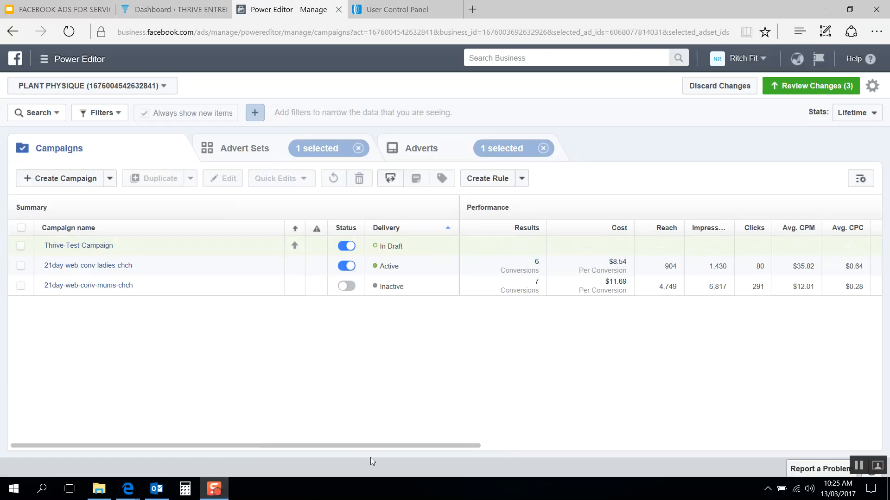
Step: Switch to the Google Slides presentation in full screen and advance to the slide "How to Profit with Facebook Ads"
mouse_move(130, 492)
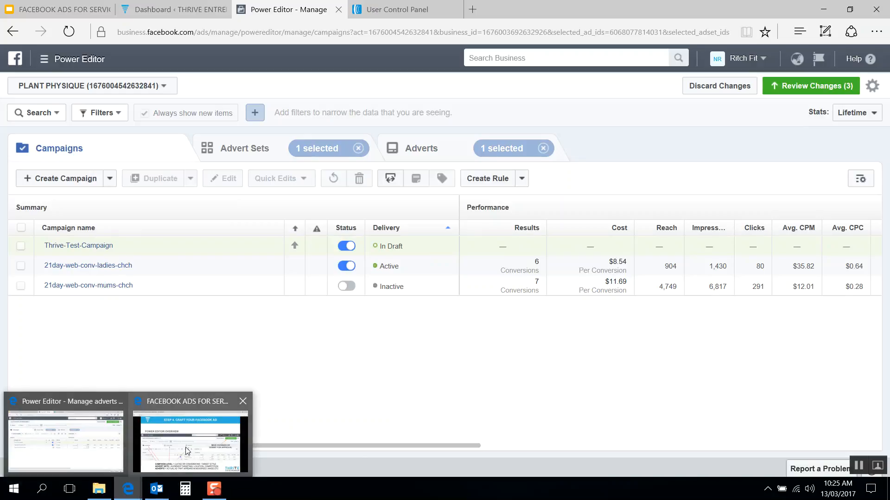
click(188, 451)
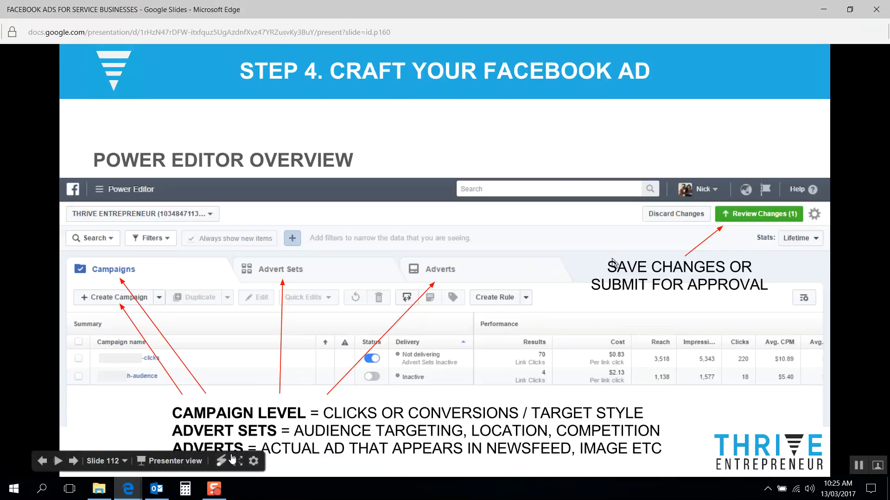
click(237, 460)
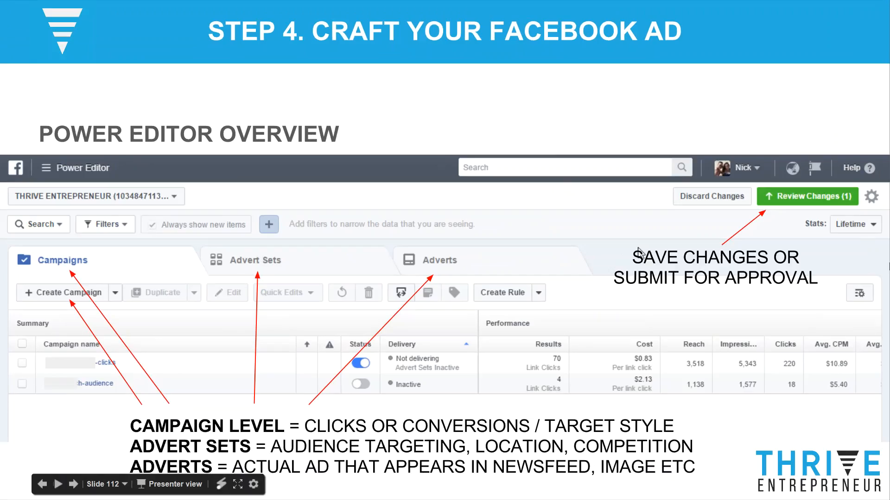
click(639, 251)
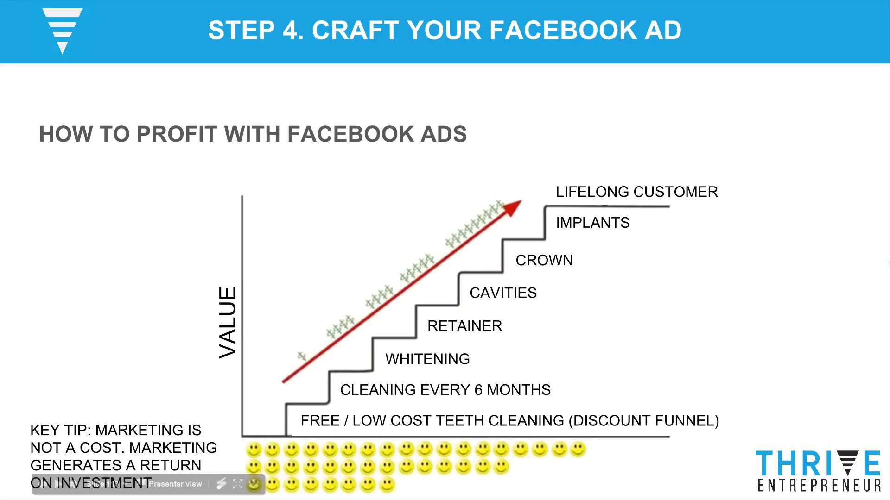